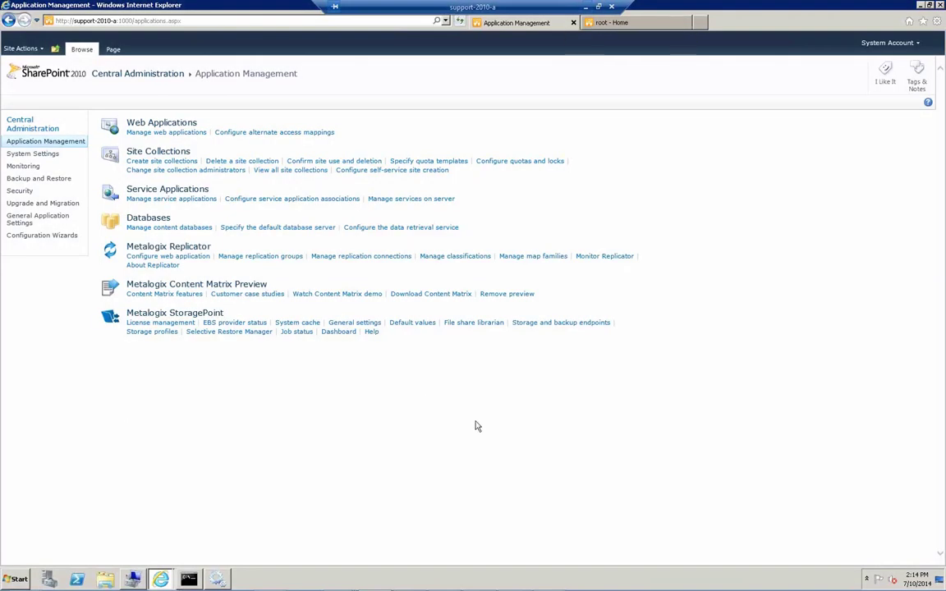
Open the folder C:\Program Files\Metalogix\Replicator\WSS40 in Windows Explorer.
click(104, 581)
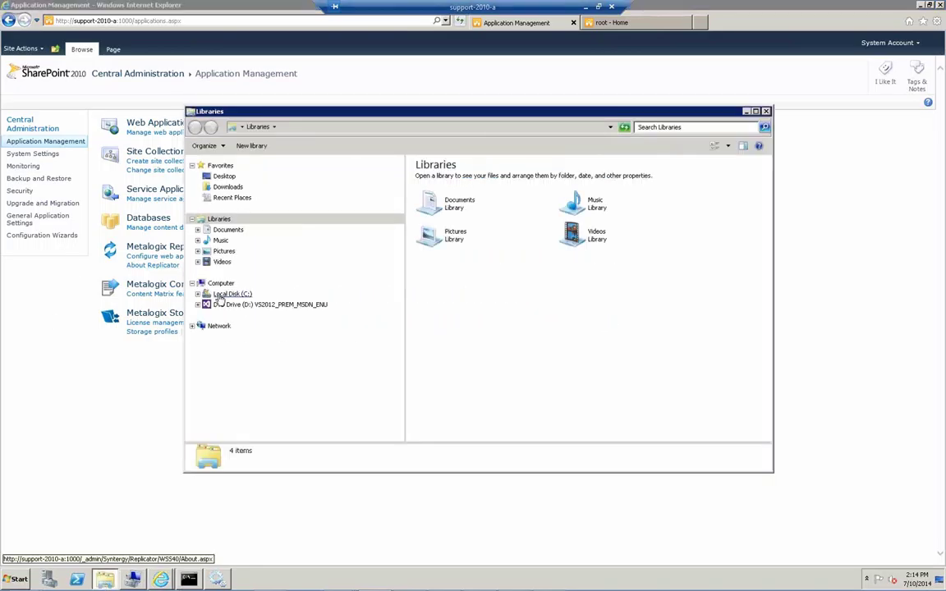
click(222, 295)
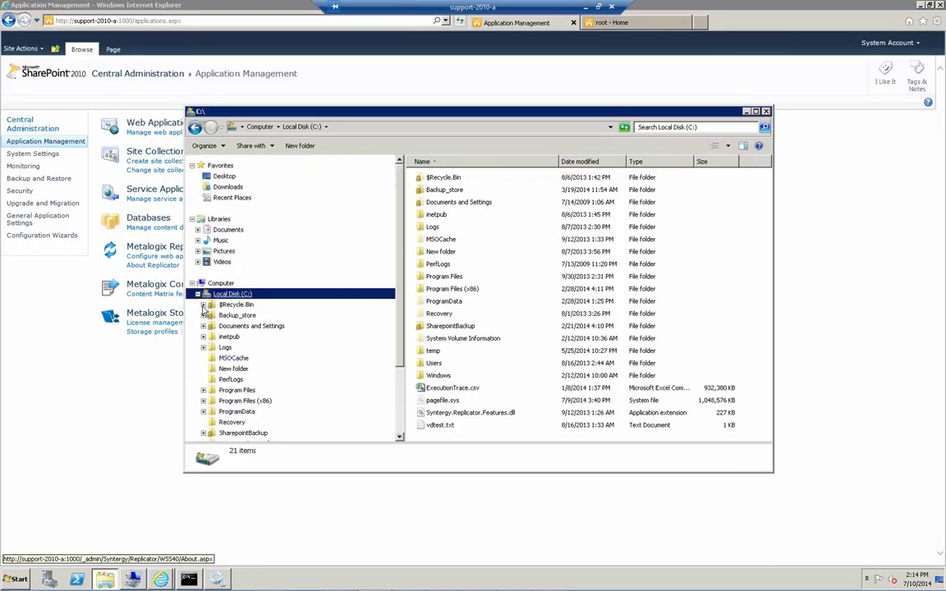
click(204, 390)
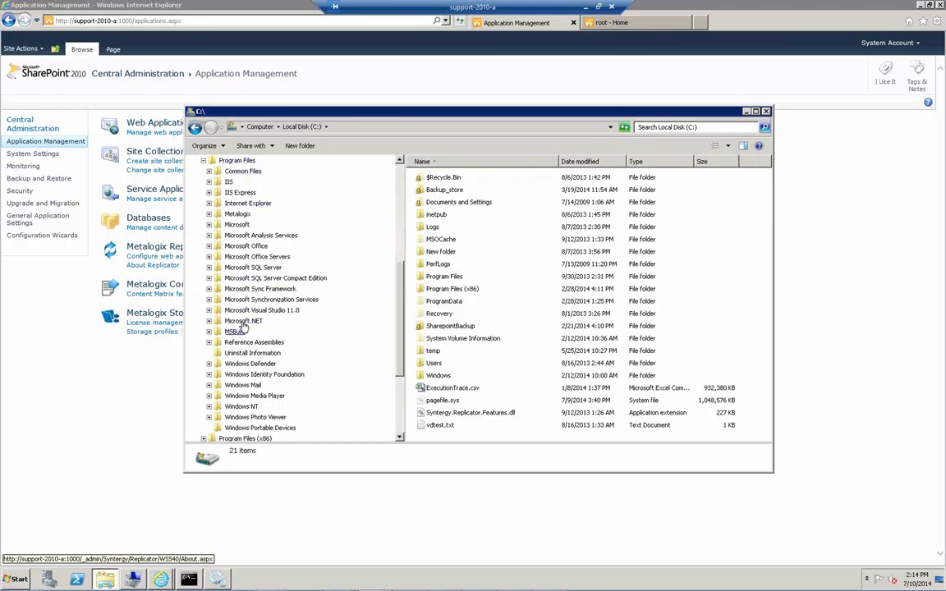
click(236, 214)
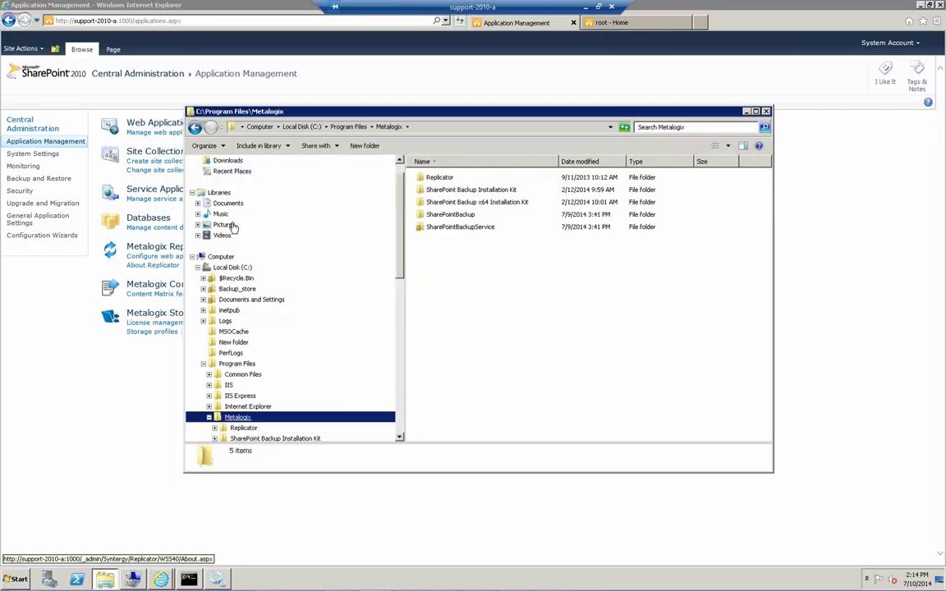
double_click(439, 178)
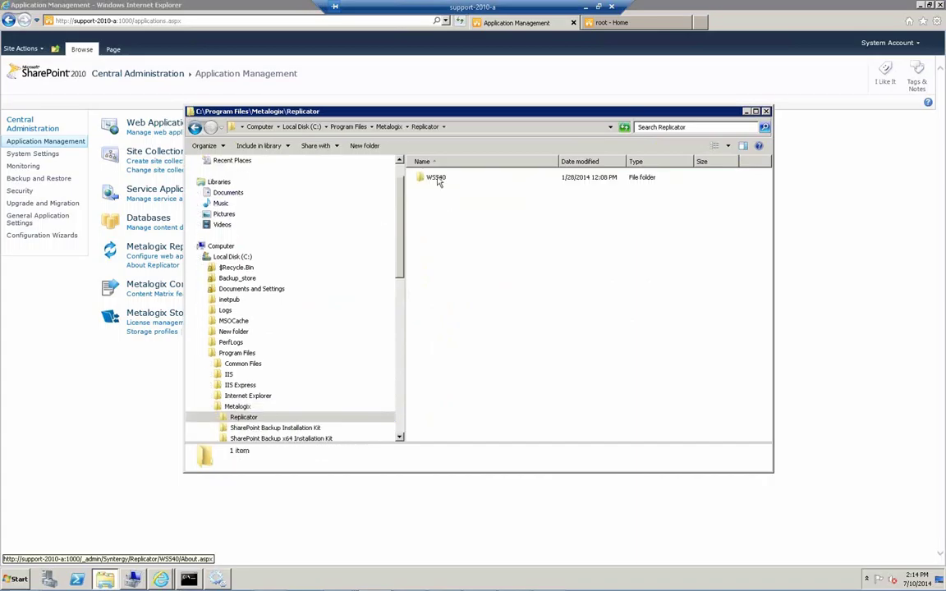
double_click(438, 179)
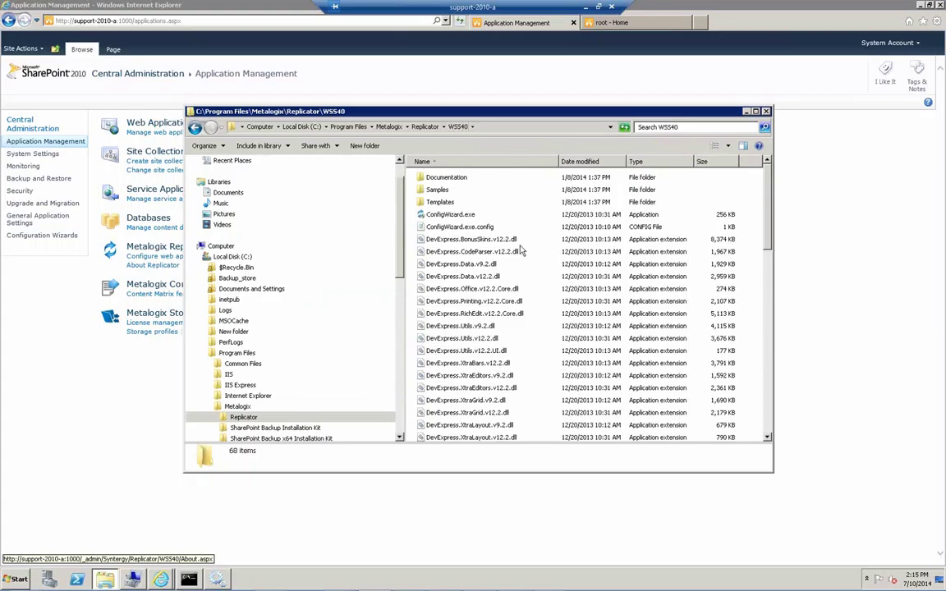
Open the Documentation folder inside WSS40 and place the Date modified column ahead of the Name column.
drag(766, 229, 768, 173)
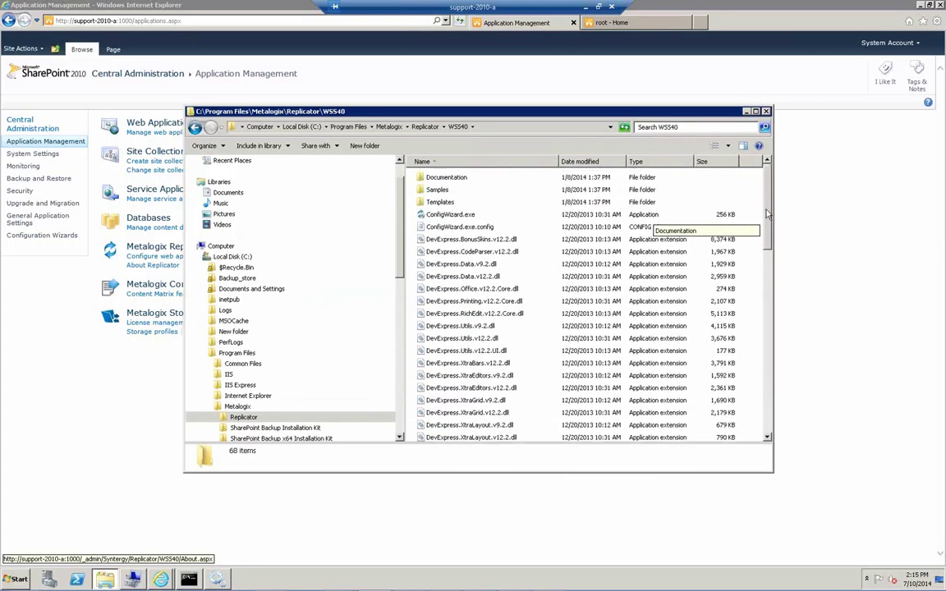
double_click(433, 178)
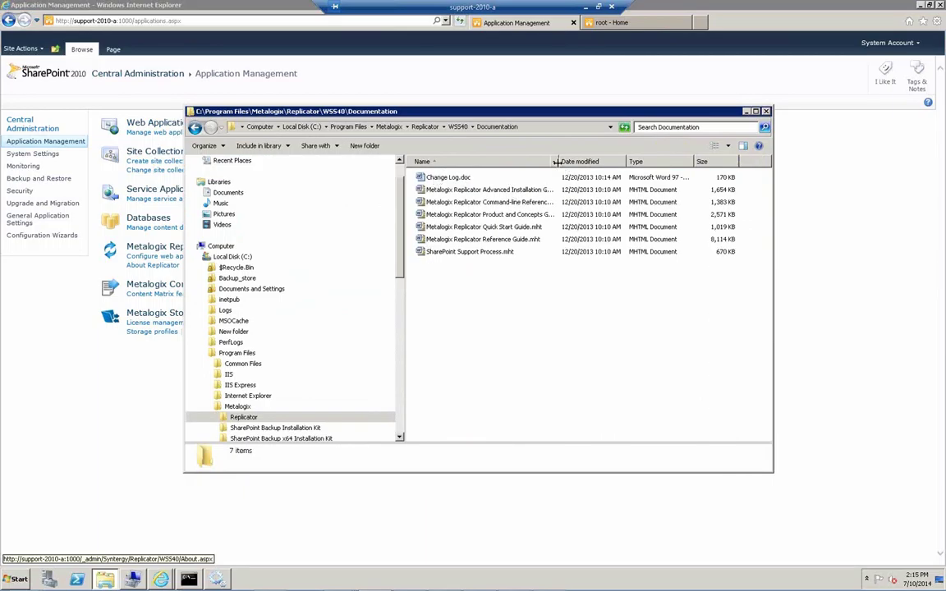
drag(567, 161, 591, 165)
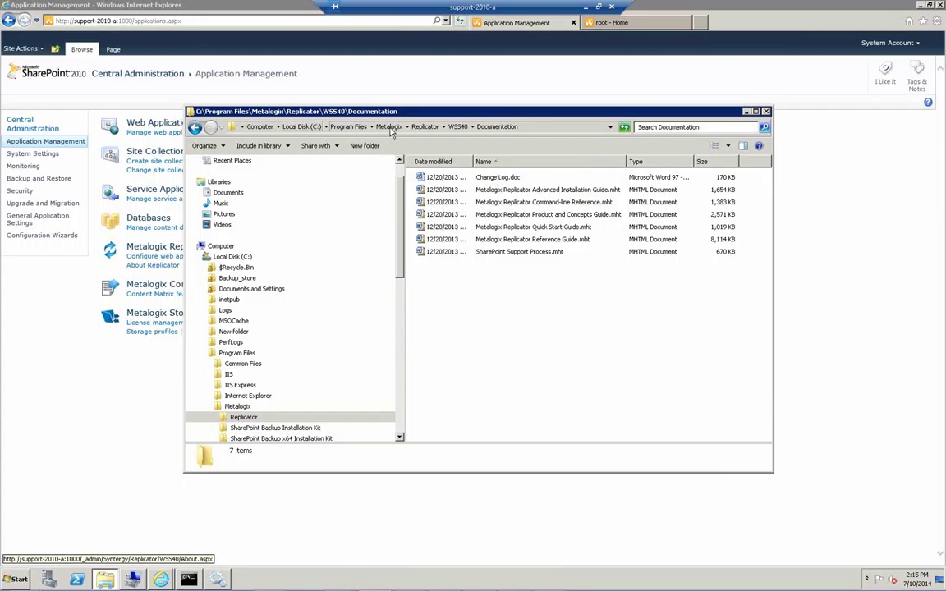
Return to the WSS40 folder and locate the files SyntergyConnect_WSS40Rep50.wsp and Syntergy.Replicator.Service.exe near the end of the list.
click(457, 127)
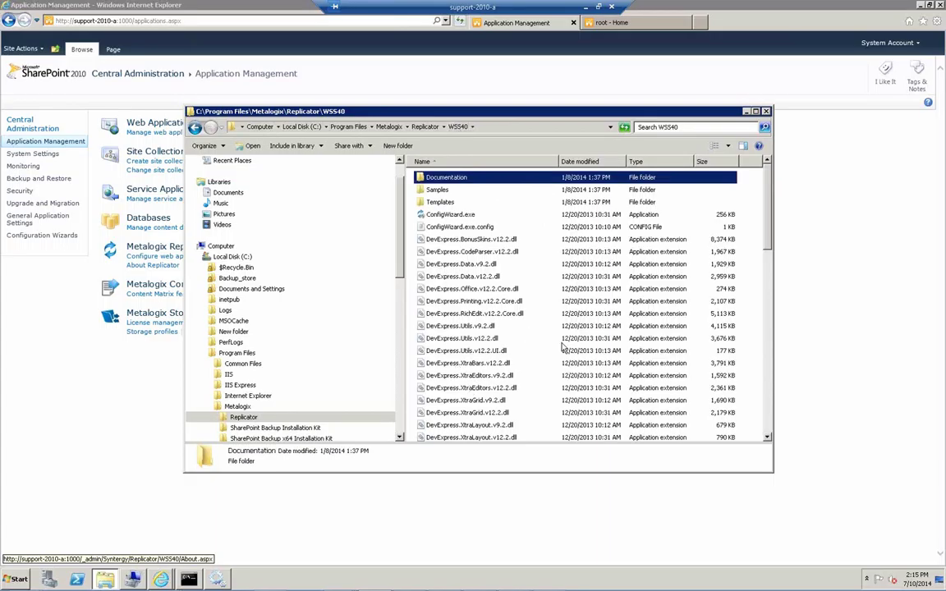
drag(766, 230, 772, 433)
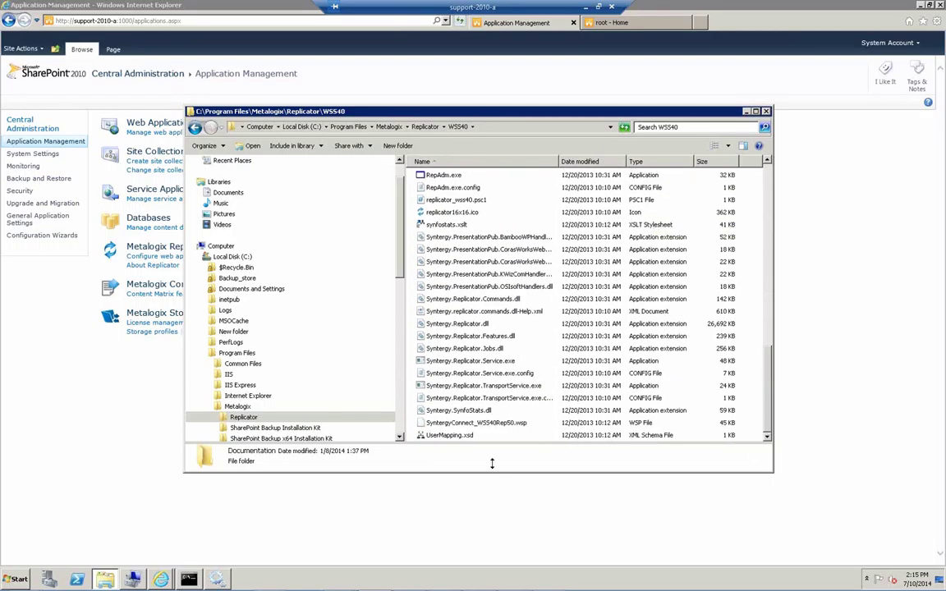
click(483, 427)
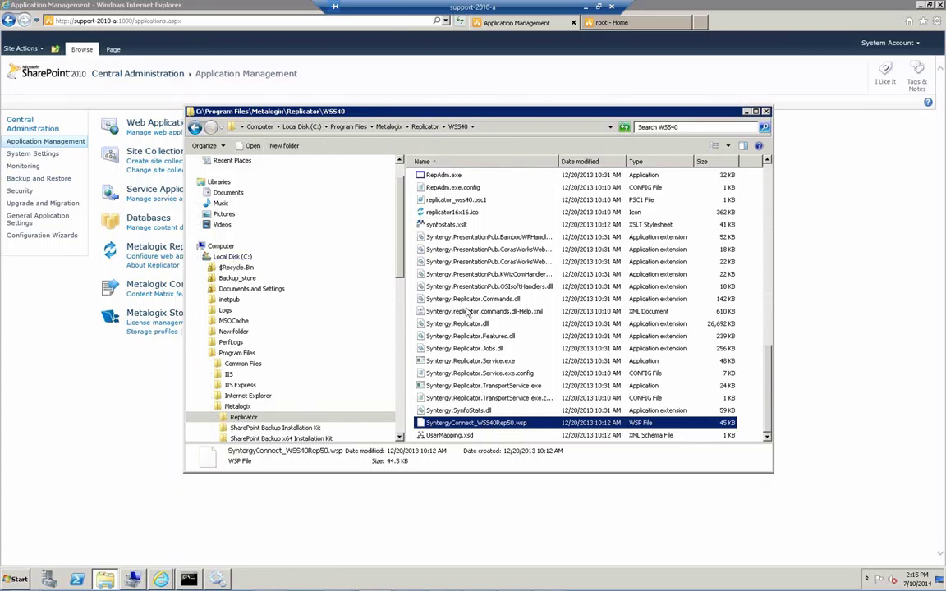
click(441, 362)
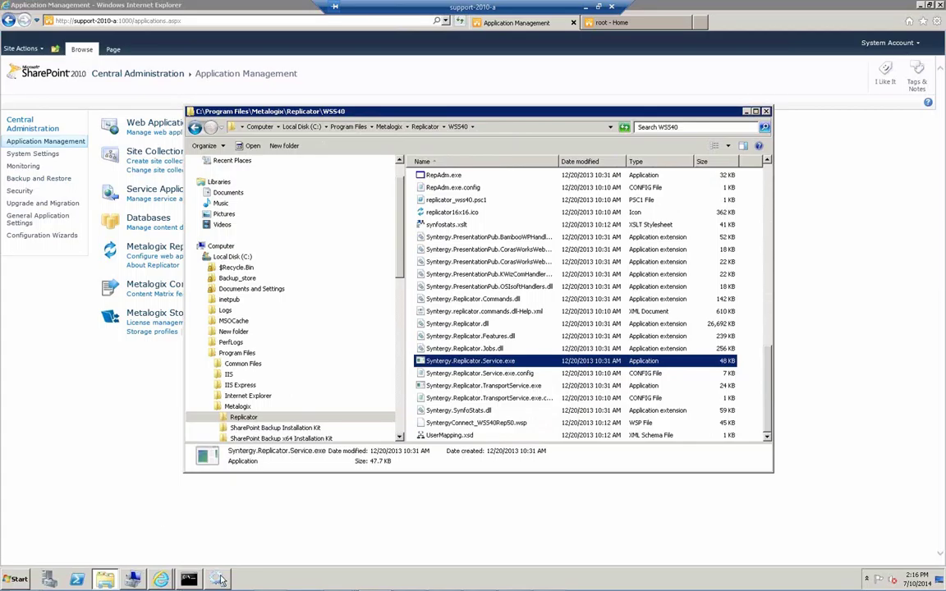
Switch to the Services console, widen the Name column and select the Metalogix Replicator Transport Service WSS40.
click(220, 581)
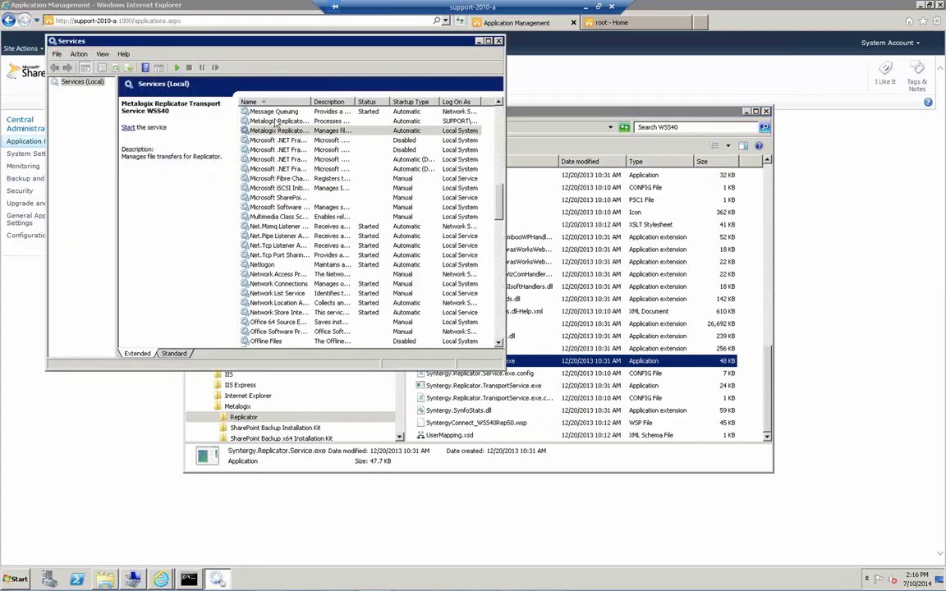
drag(312, 101, 362, 101)
click(306, 132)
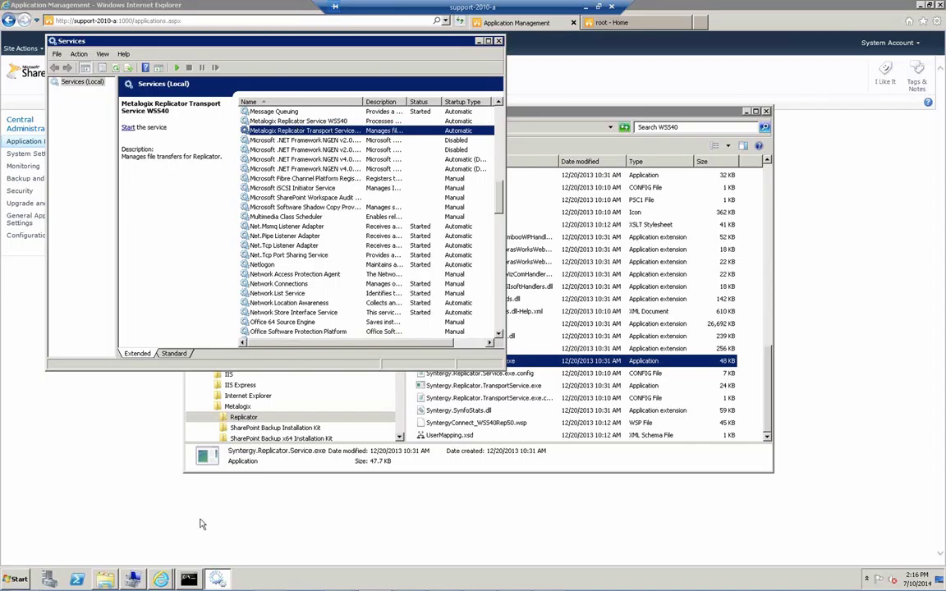
click(188, 476)
Switch back to Windows Explorer and expand Program Files\Common Files\Microsoft Shared\Web Server Extensions\14 in the folder tree.
click(106, 580)
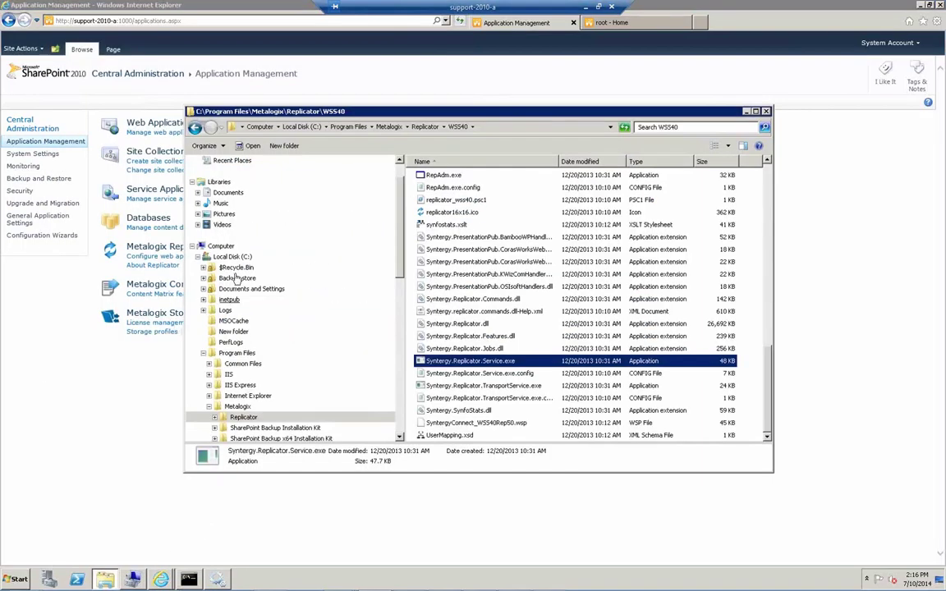
click(209, 363)
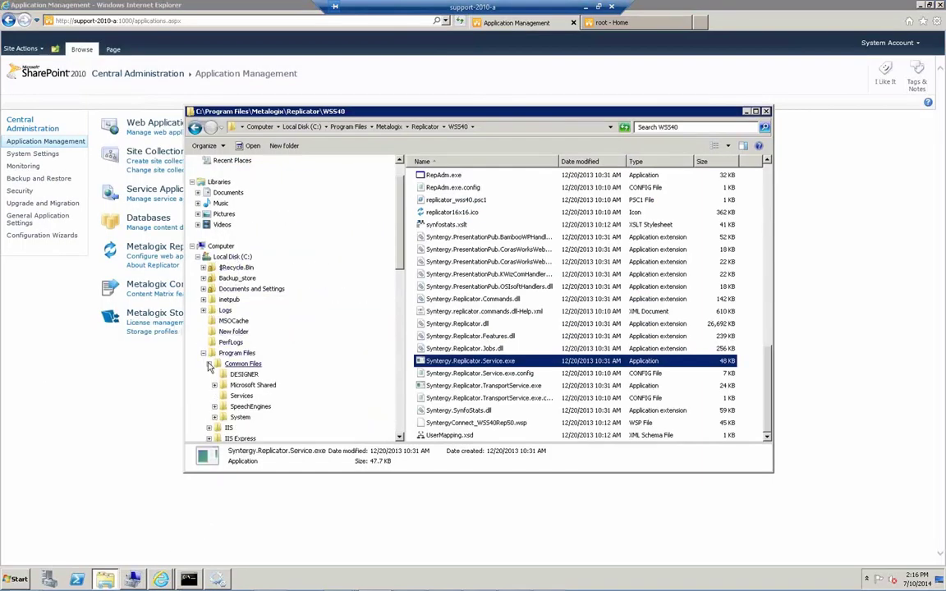
click(214, 388)
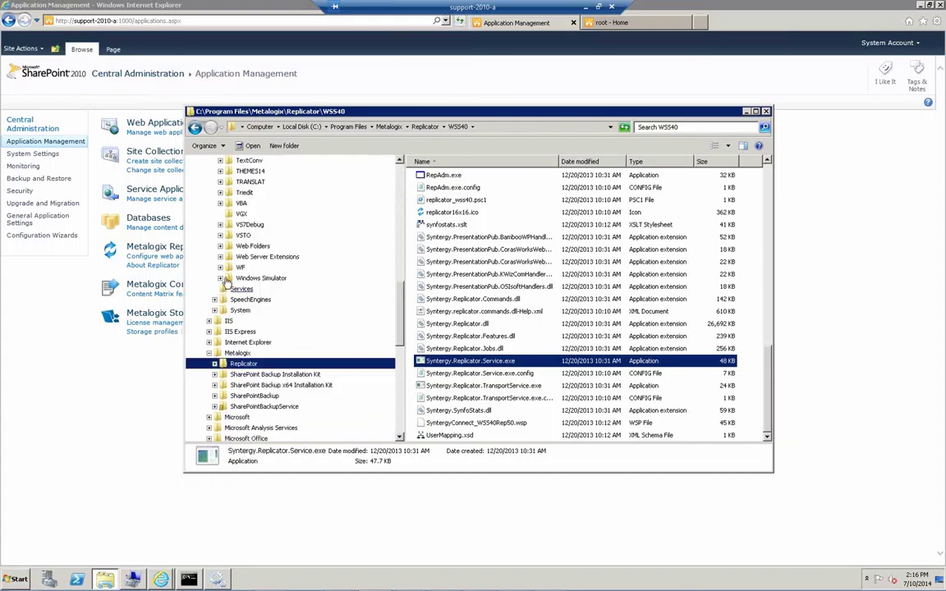
click(223, 257)
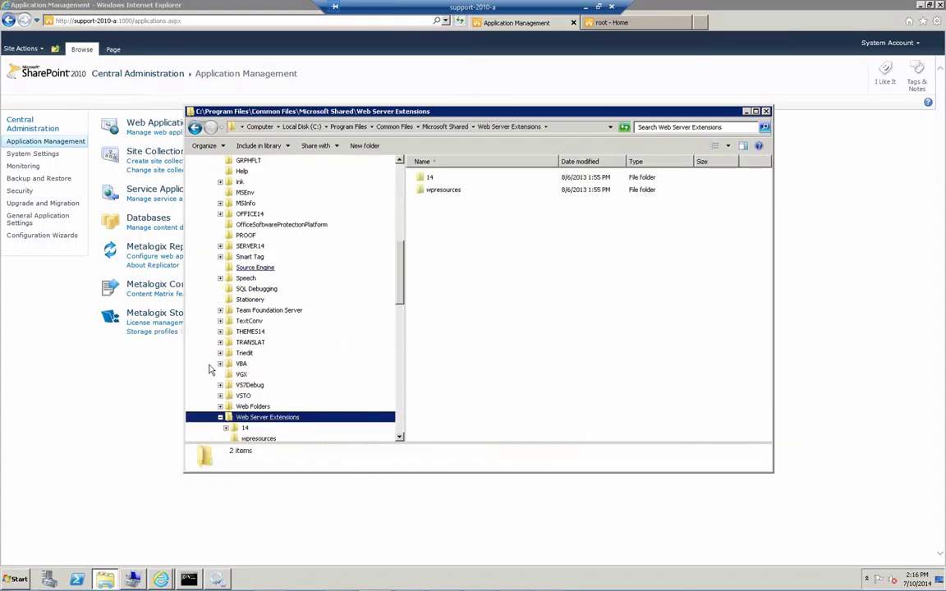
click(226, 429)
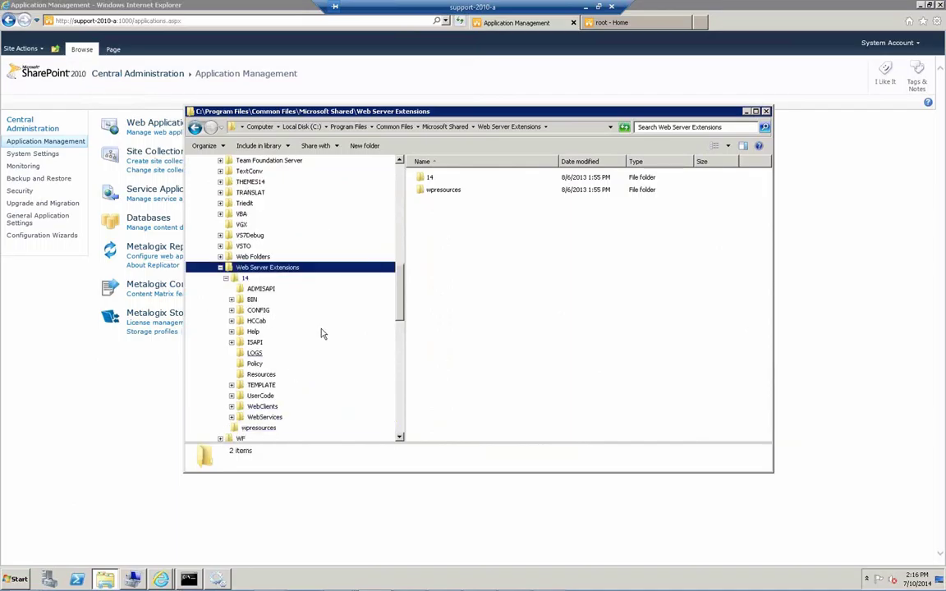
Open the Syntergy folder under TEMPLATE\LAYOUTS in the 14 folder.
scroll(289, 296, down, 1)
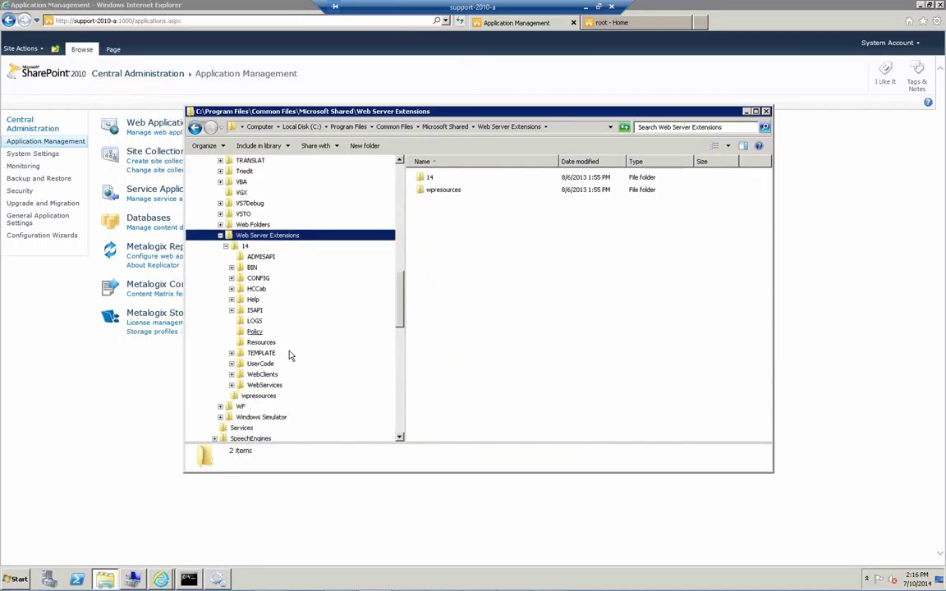
click(232, 353)
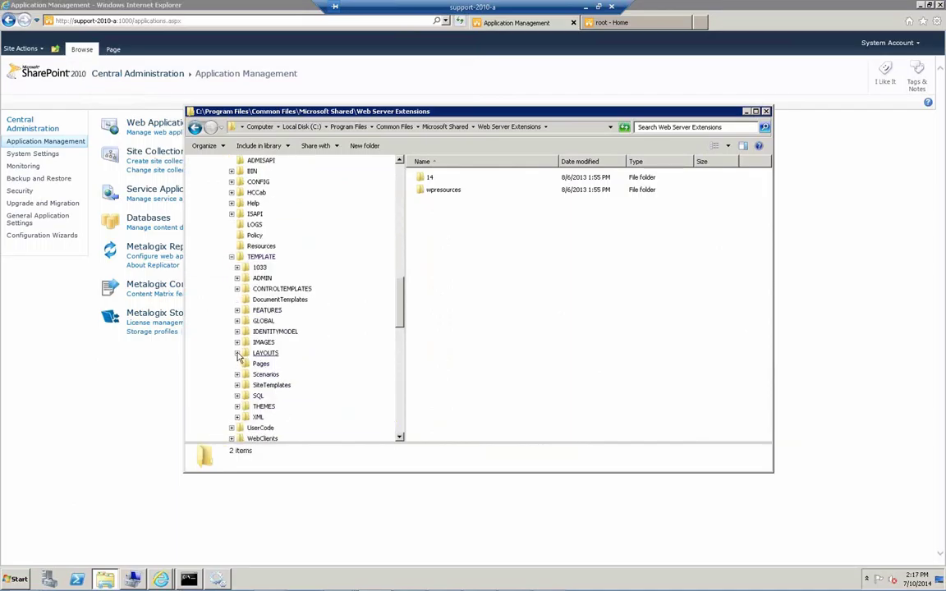
click(236, 353)
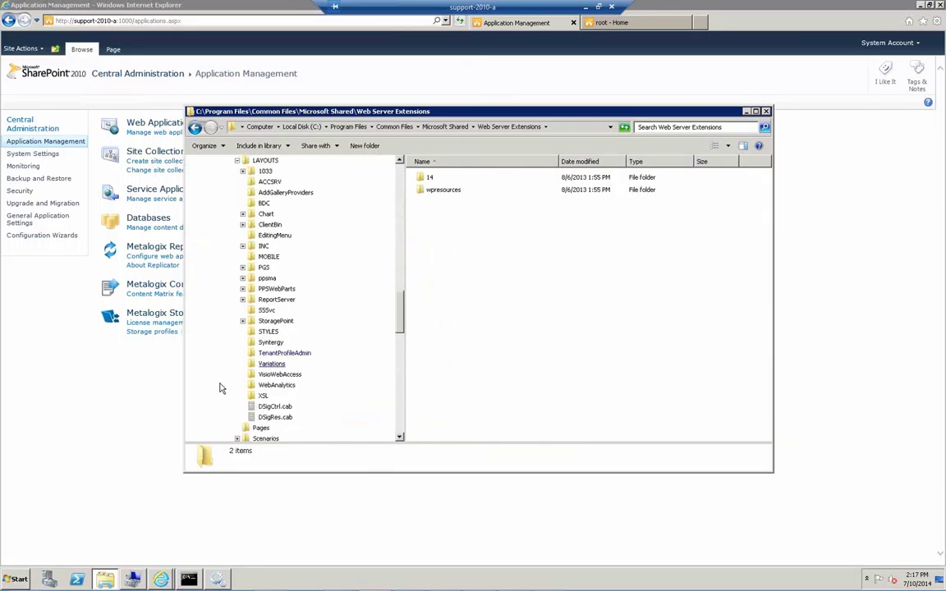
click(242, 171)
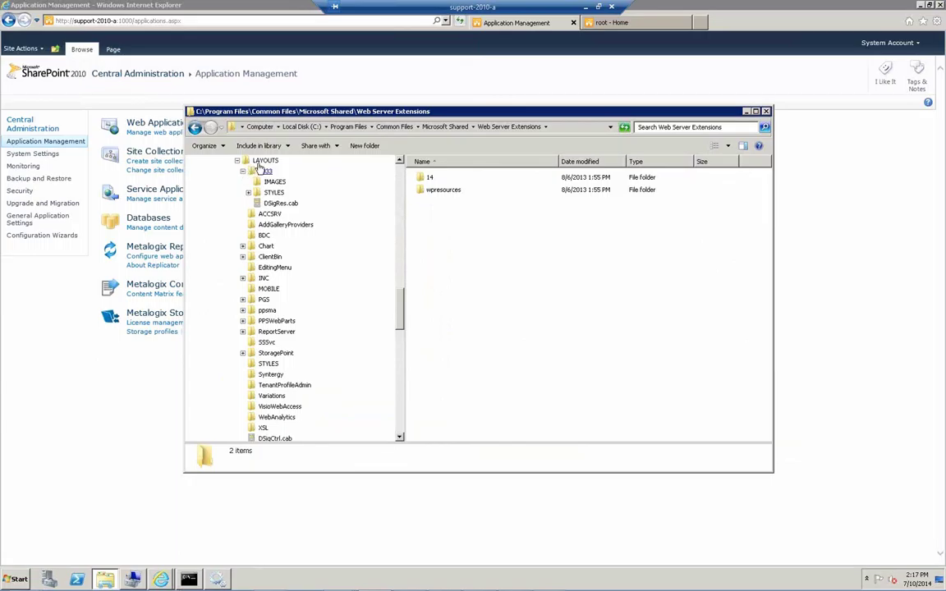
click(265, 161)
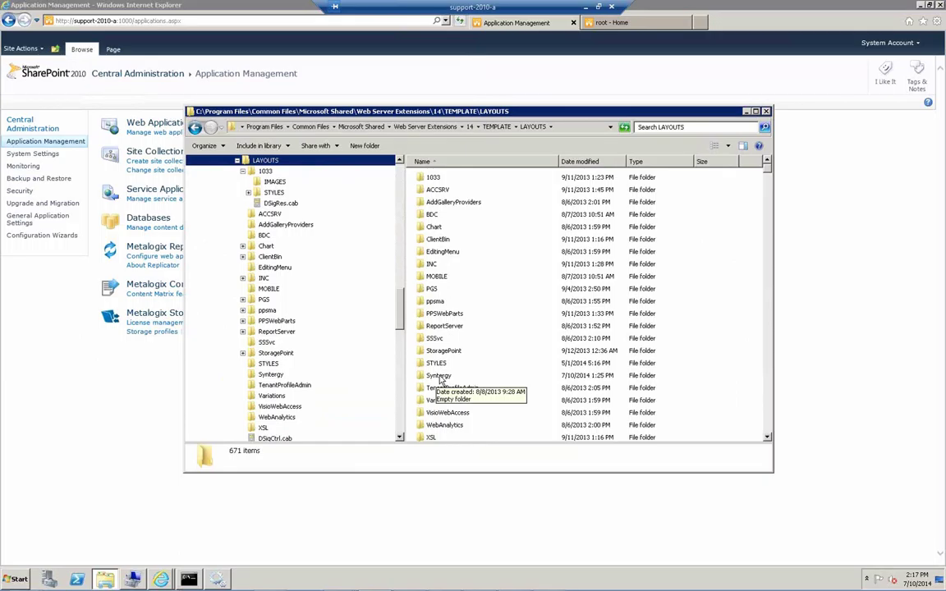
double_click(439, 376)
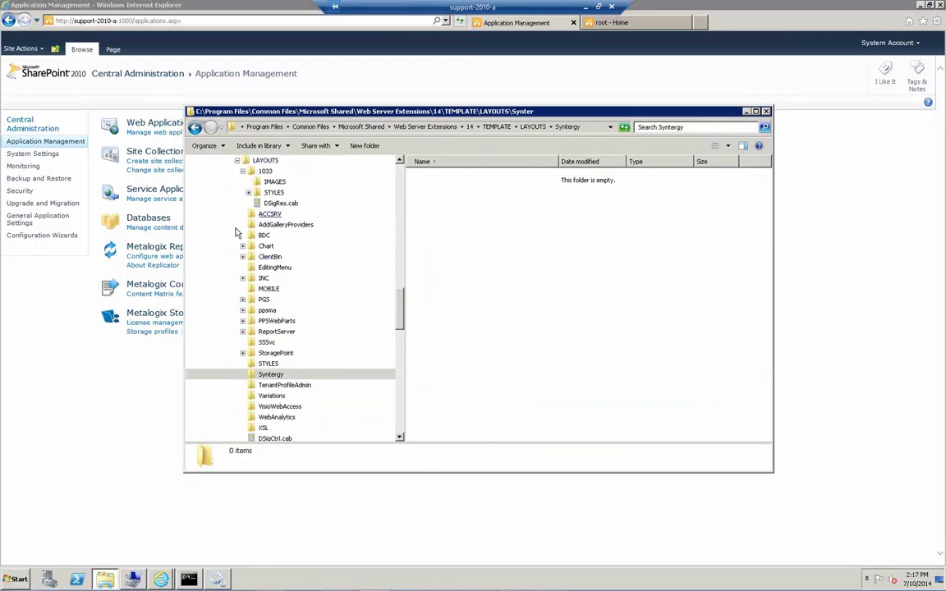
Collapse LAYOUTS and open the Replicator folder under TEMPLATE\ADMIN\Syntergy.
click(237, 163)
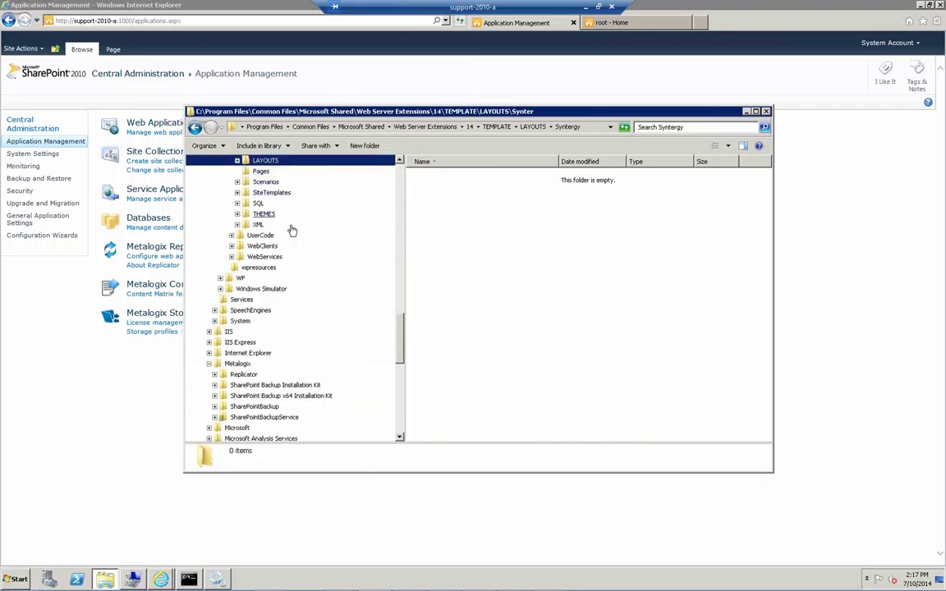
scroll(291, 231, up, 1)
scroll(291, 230, up, 4)
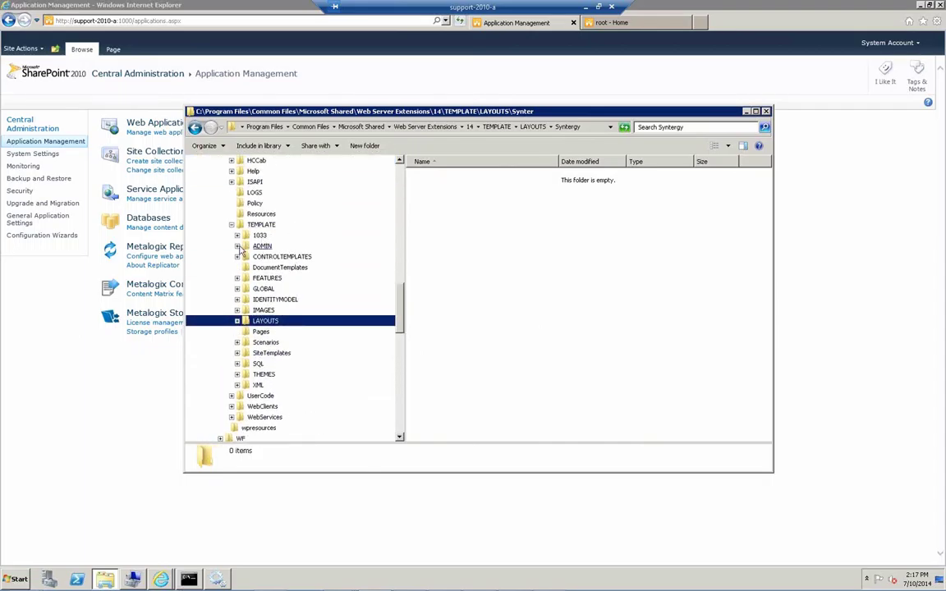
click(238, 246)
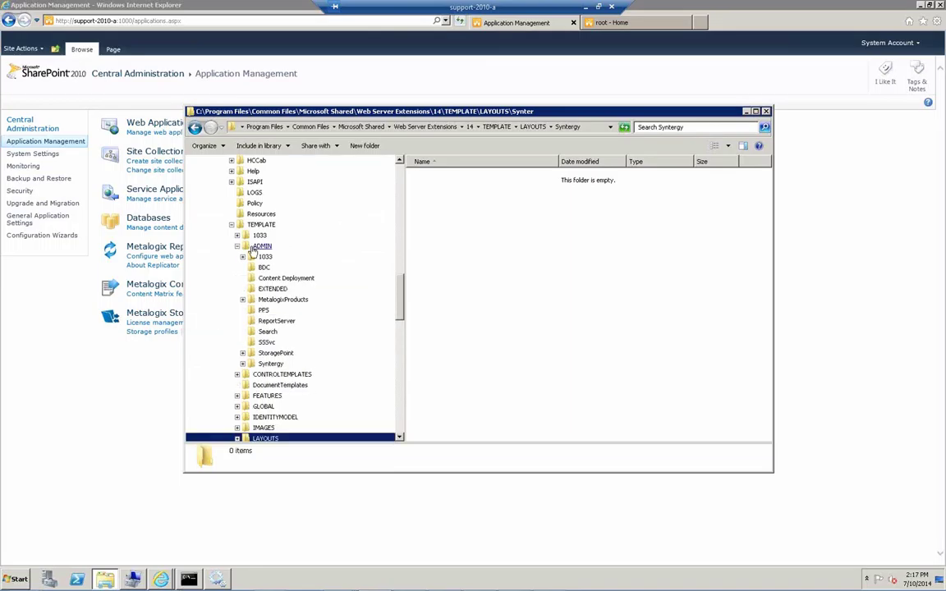
click(256, 363)
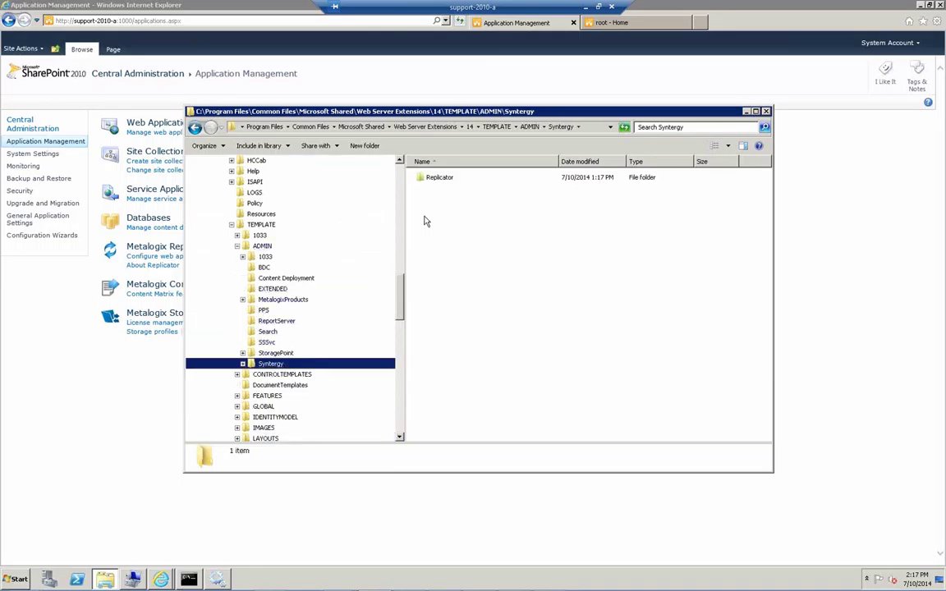
click(424, 179)
double_click(425, 179)
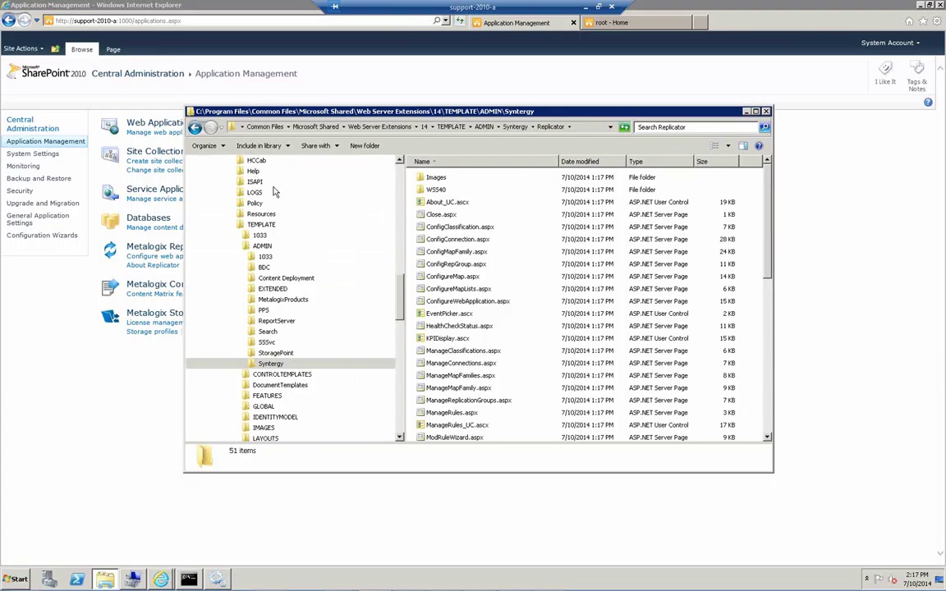
Collapse Program Files and expand inetpub\wwwroot\wss\VirtualDirectories in the folder tree.
scroll(396, 228, up, 10)
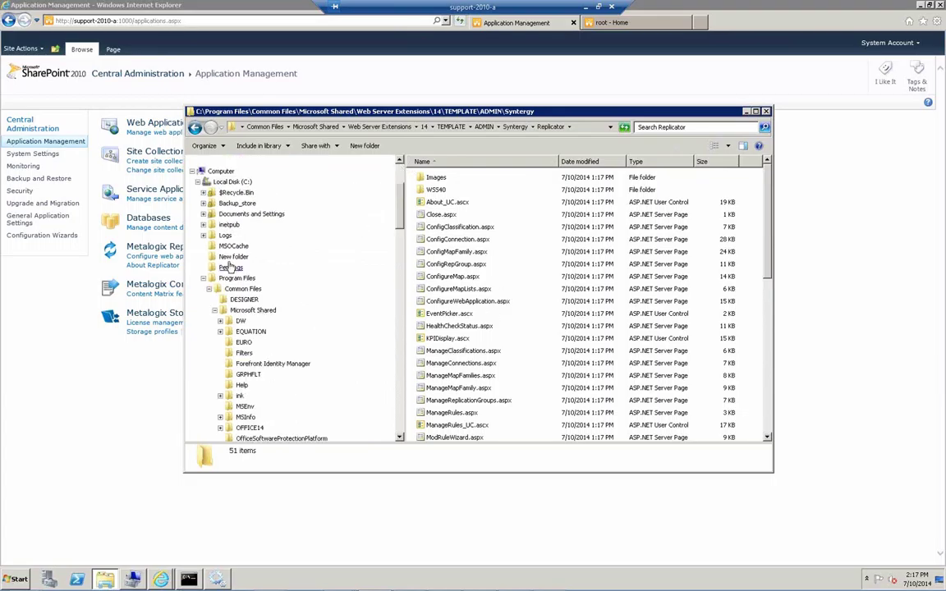
click(204, 278)
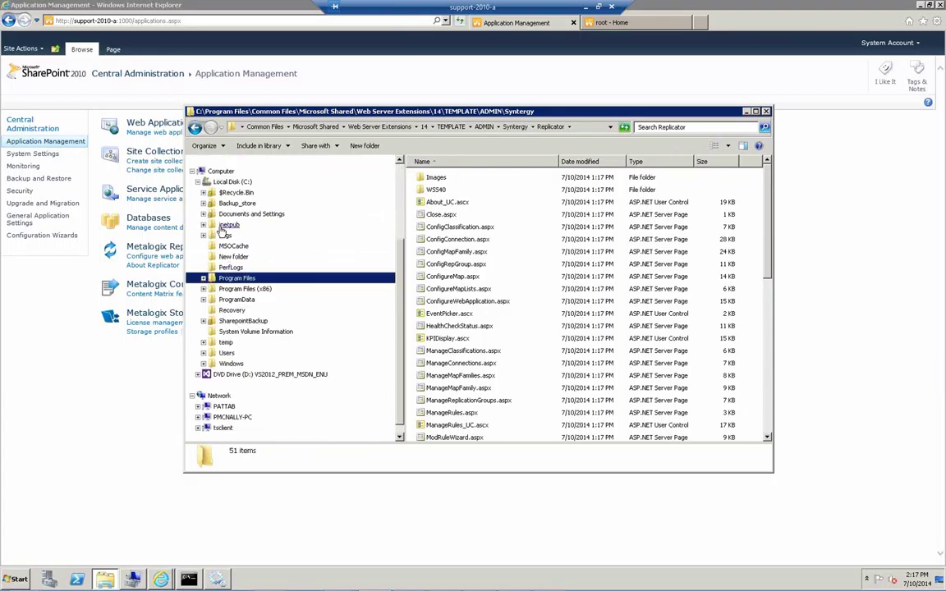
click(203, 225)
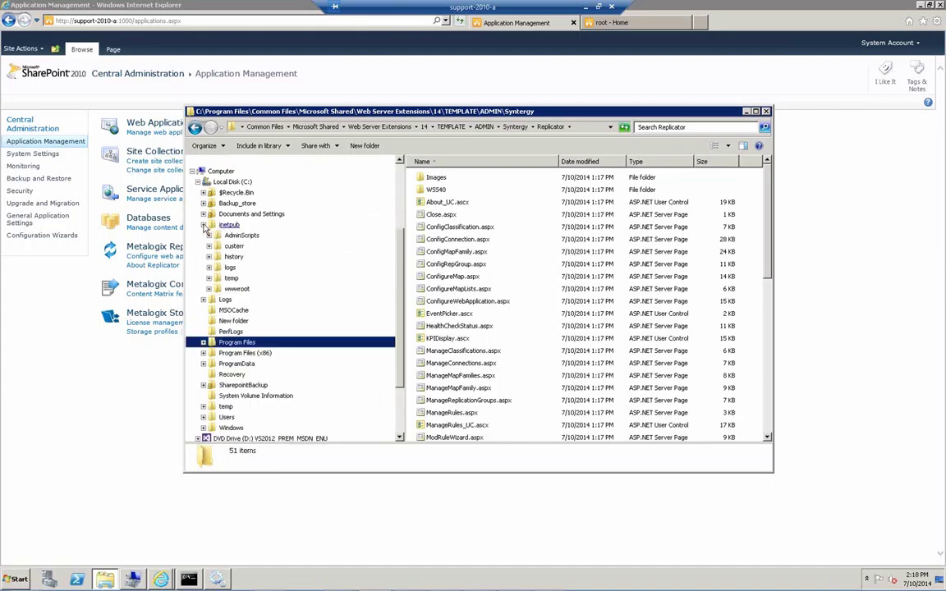
click(209, 289)
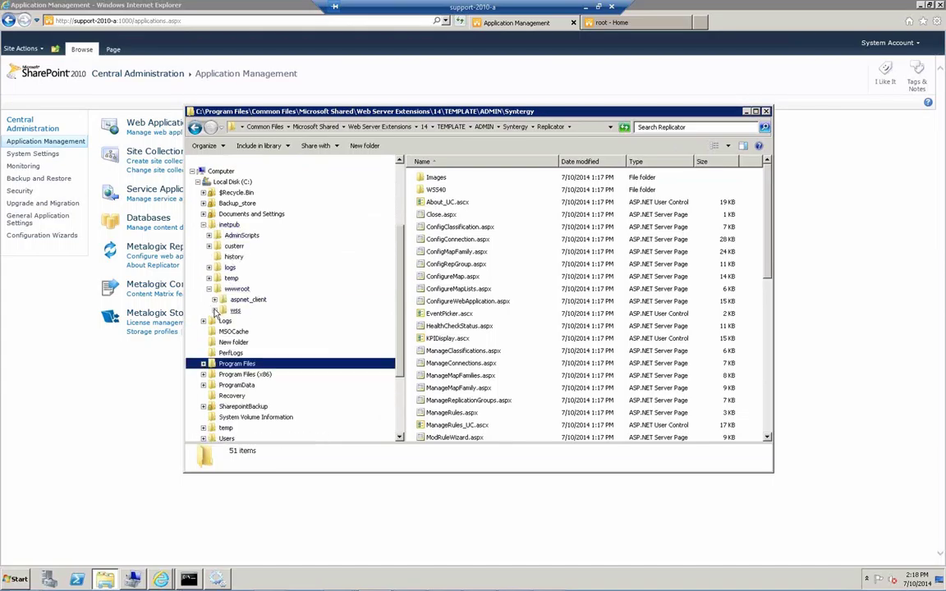
click(215, 310)
click(220, 321)
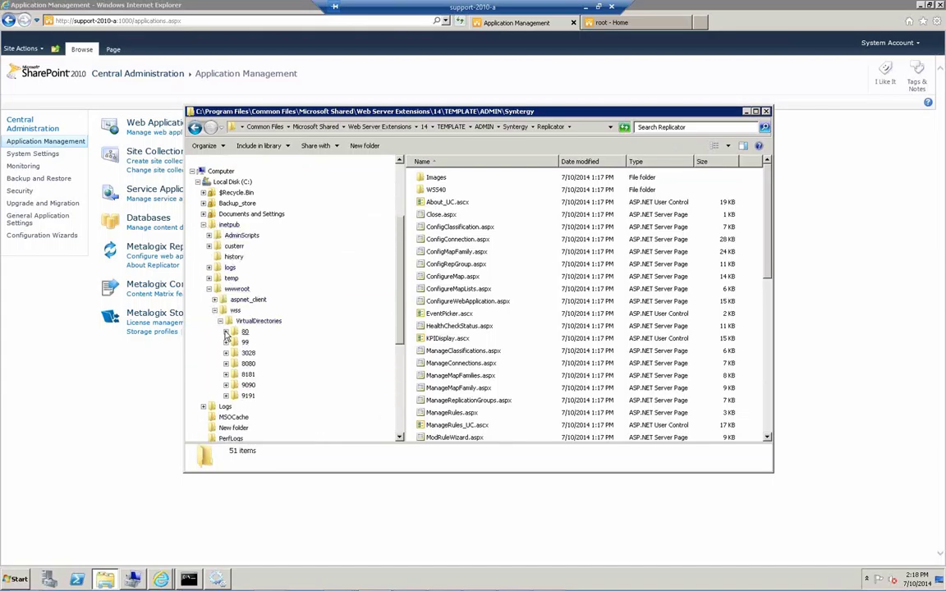
Expand the 80 and 8080 web application folders under VirtualDirectories and open folder 80.
click(226, 331)
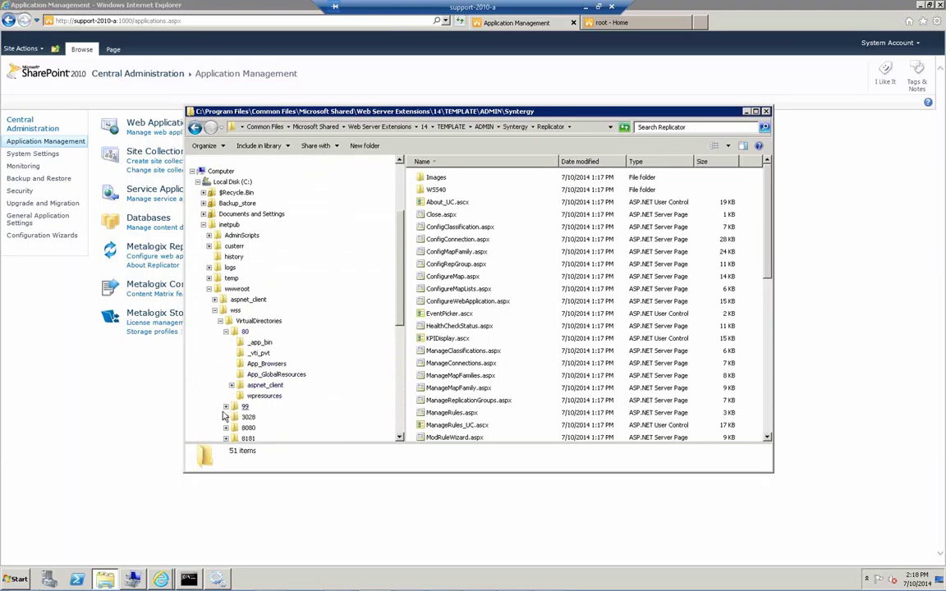
scroll(222, 415, down, 1)
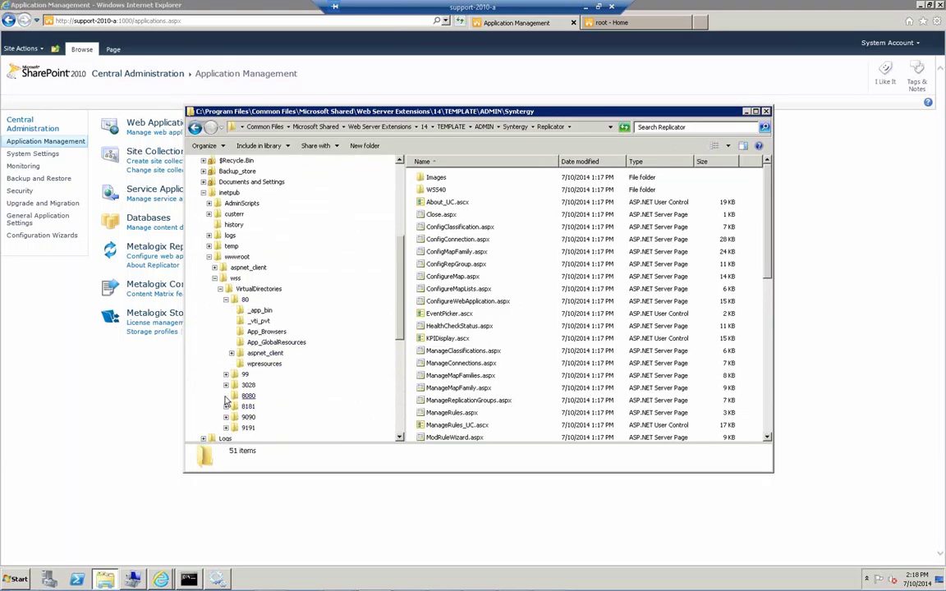
click(226, 397)
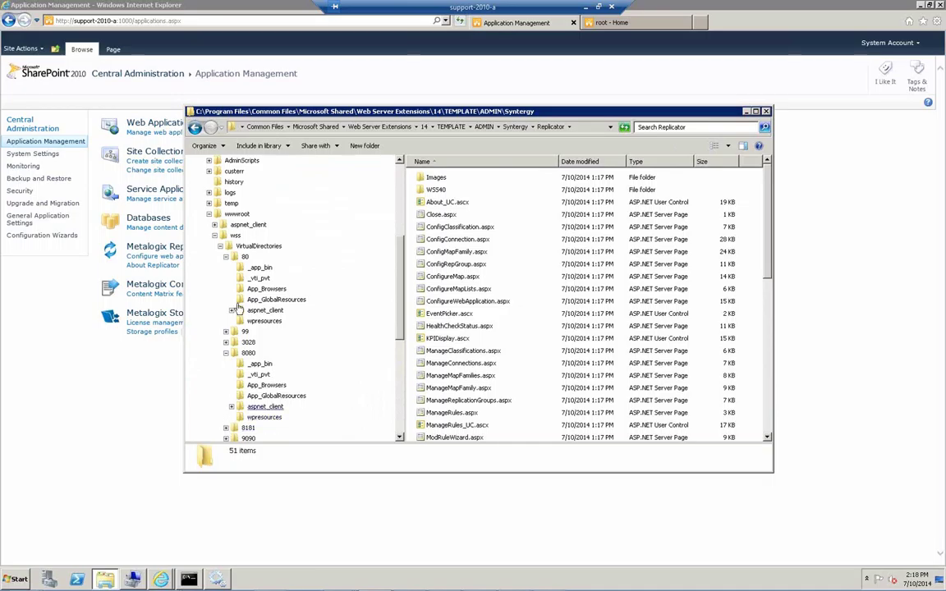
click(245, 257)
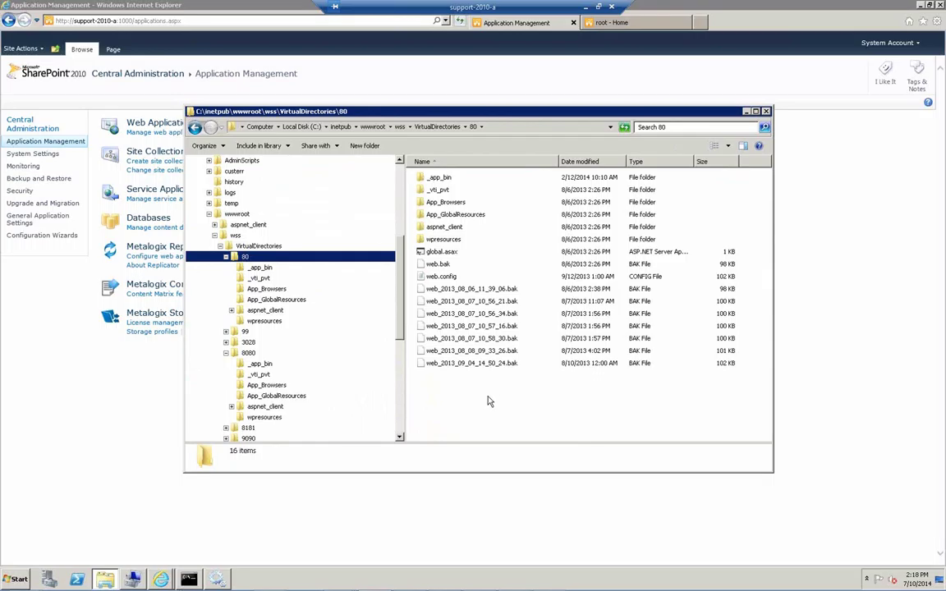
Collapse wwwroot, expand the Windows folder and open its assembly folder.
click(209, 215)
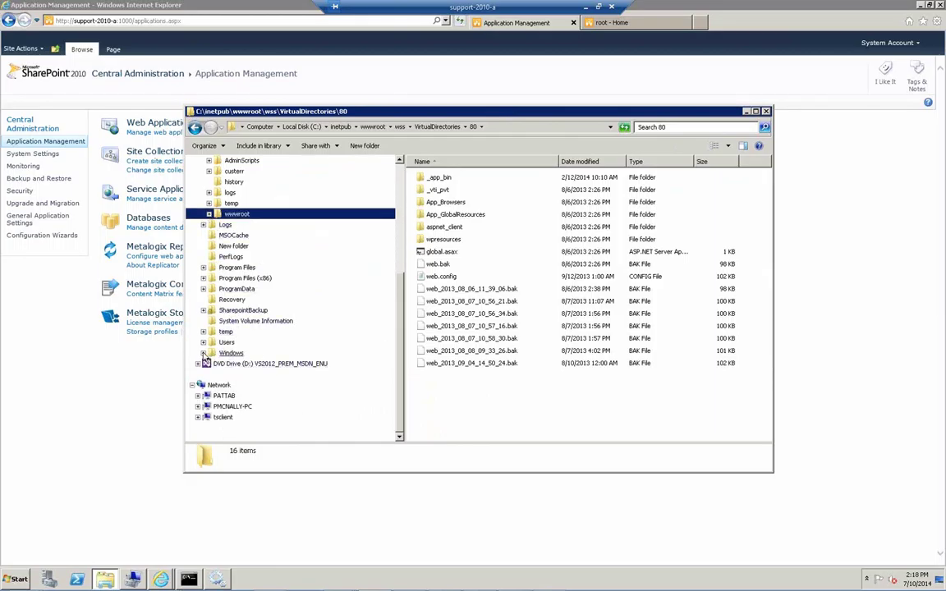
click(203, 353)
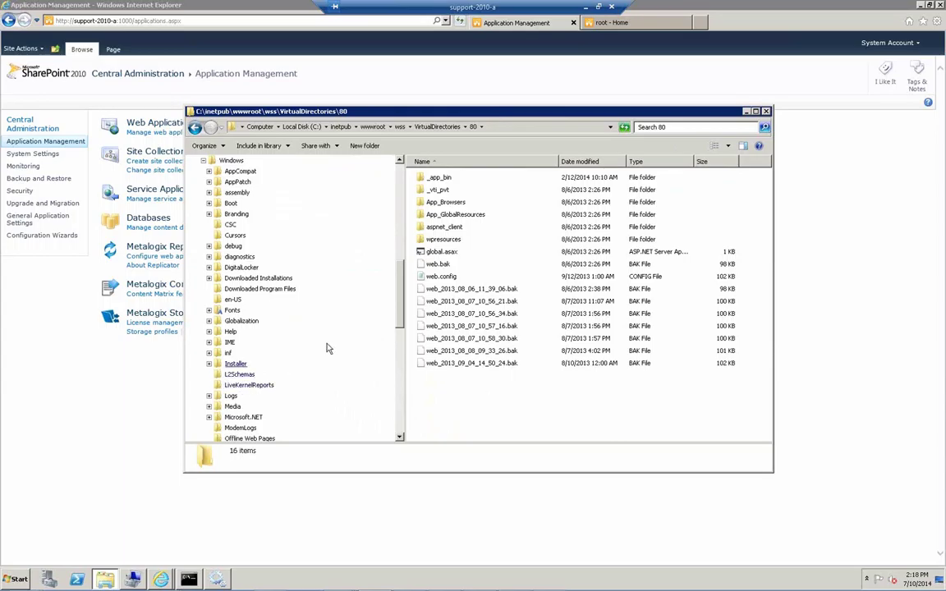
click(237, 194)
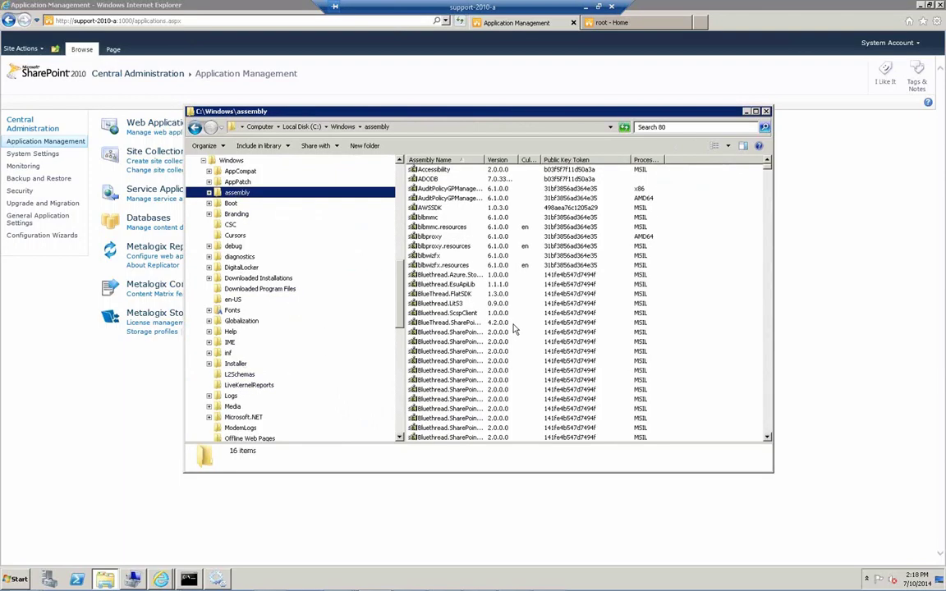
Widen the Assembly Name column and examine the assemblies starting with M, including the Metalogix ones, and those starting with S.
click(451, 379)
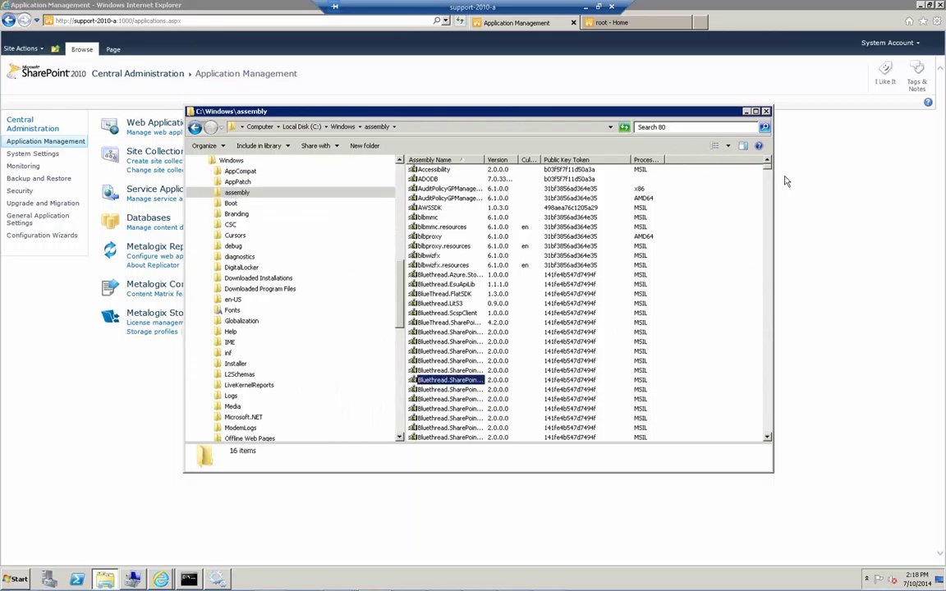
key(m)
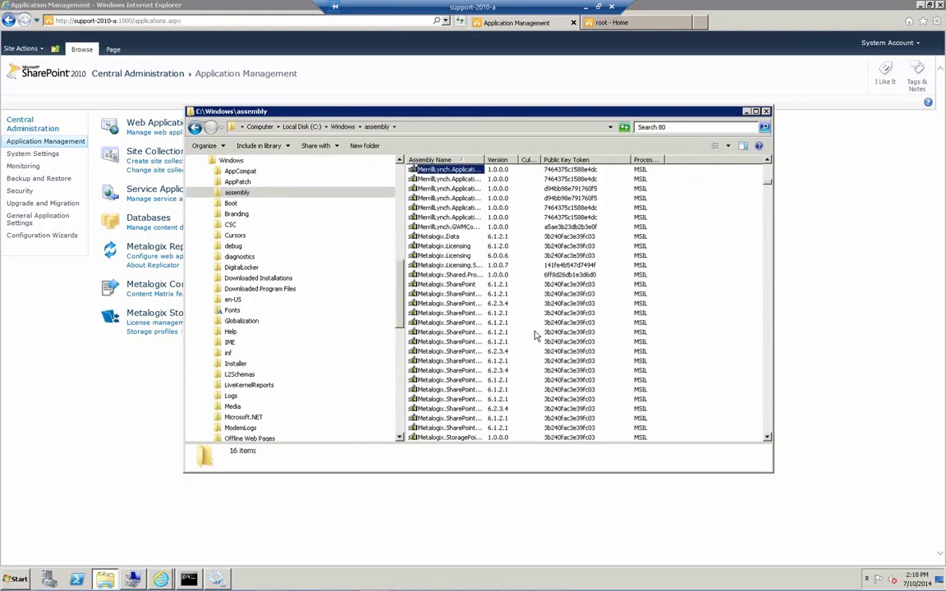
drag(483, 159, 513, 159)
scroll(485, 379, down, 9)
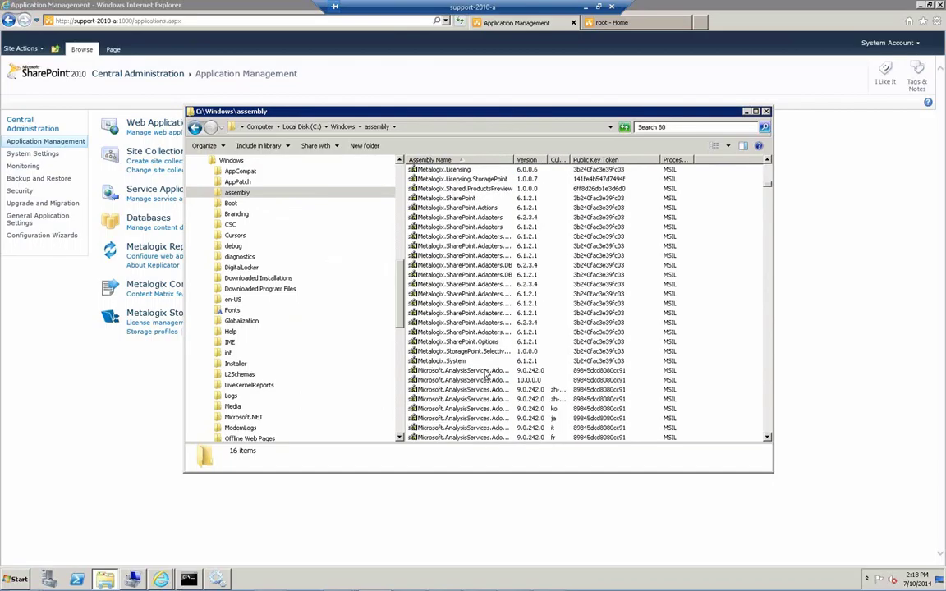
scroll(477, 366, down, 4)
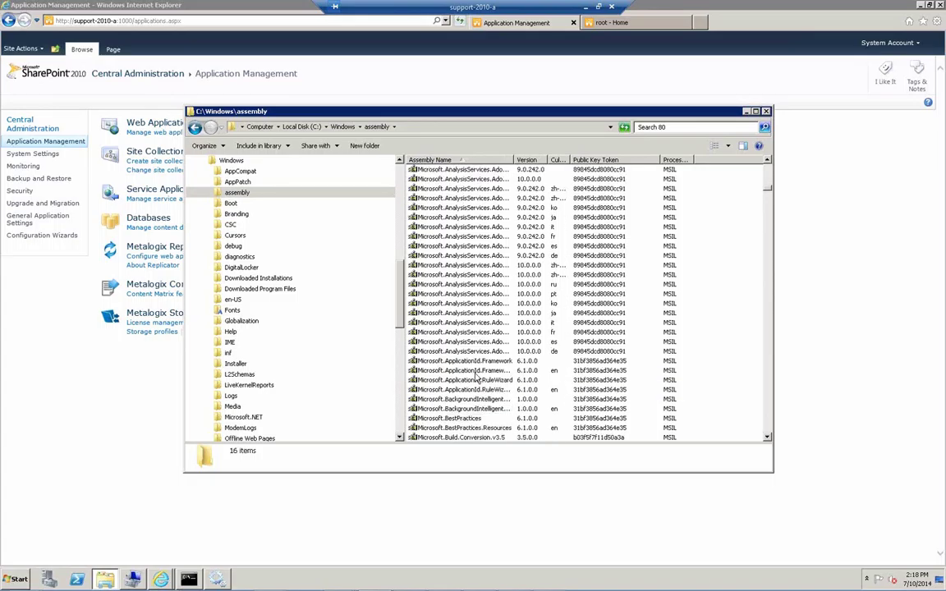
scroll(483, 333, up, 10)
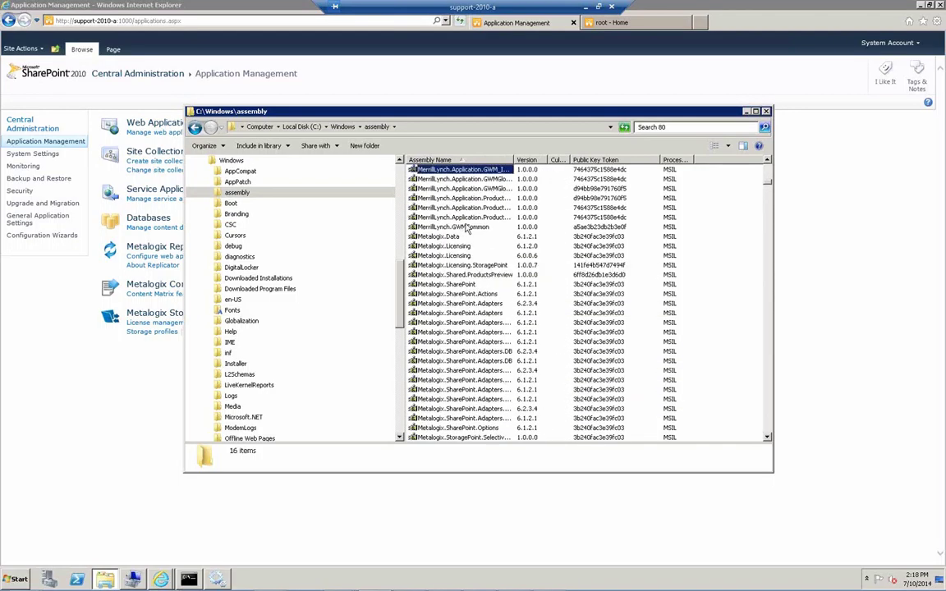
key(s)
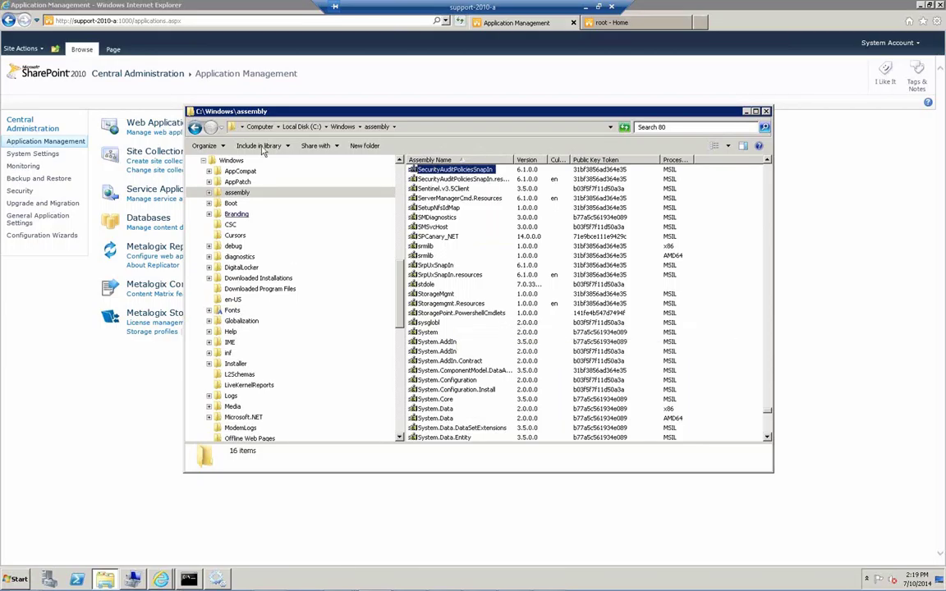
Move the Explorer window aside, switch to Central Administration and open the farm solutions list from System Settings.
drag(295, 110, 573, 101)
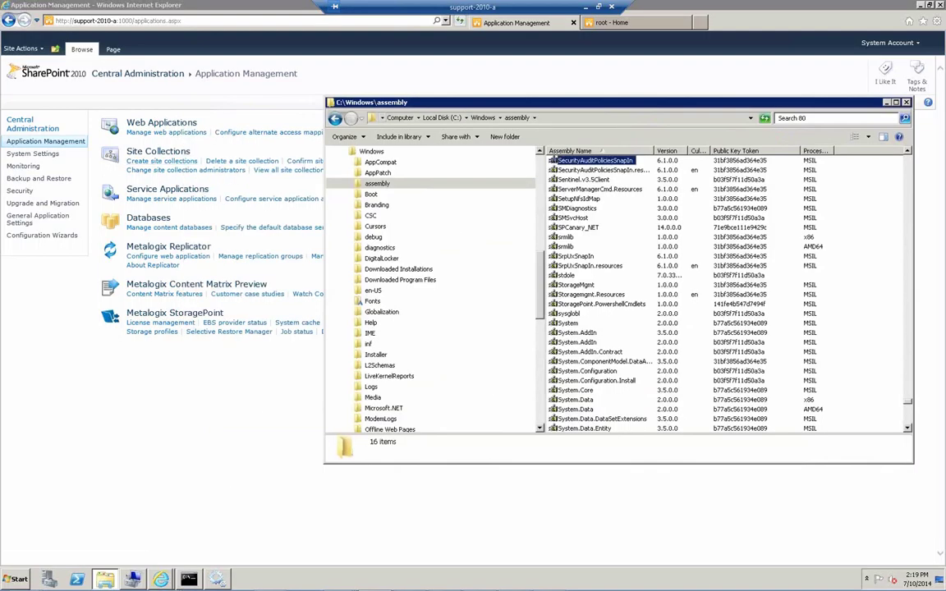
click(182, 430)
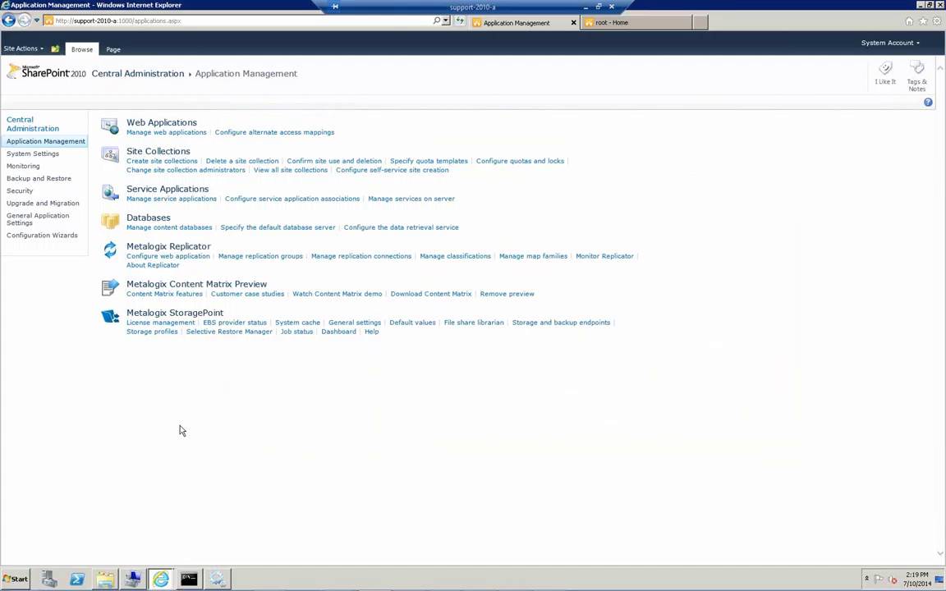
click(36, 155)
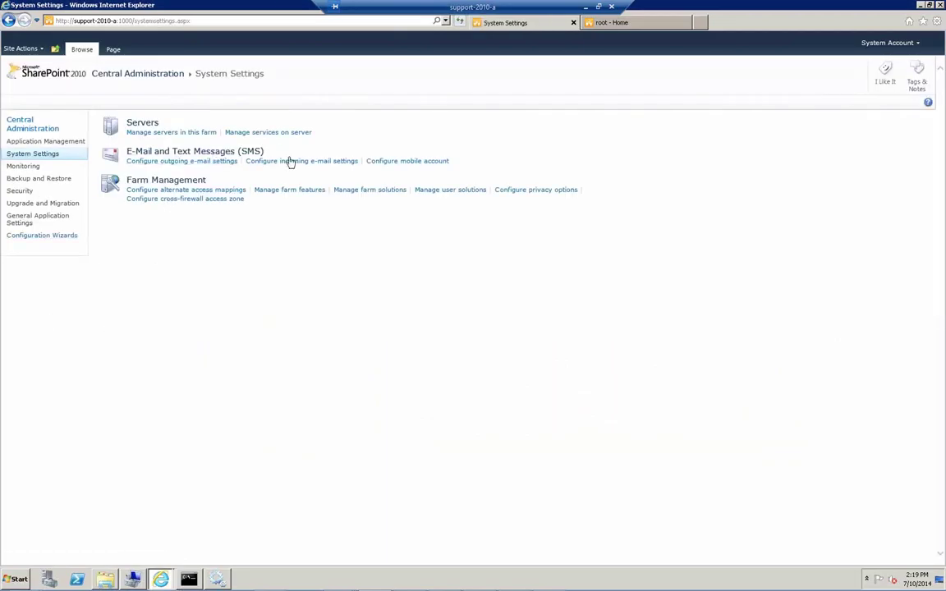
click(371, 193)
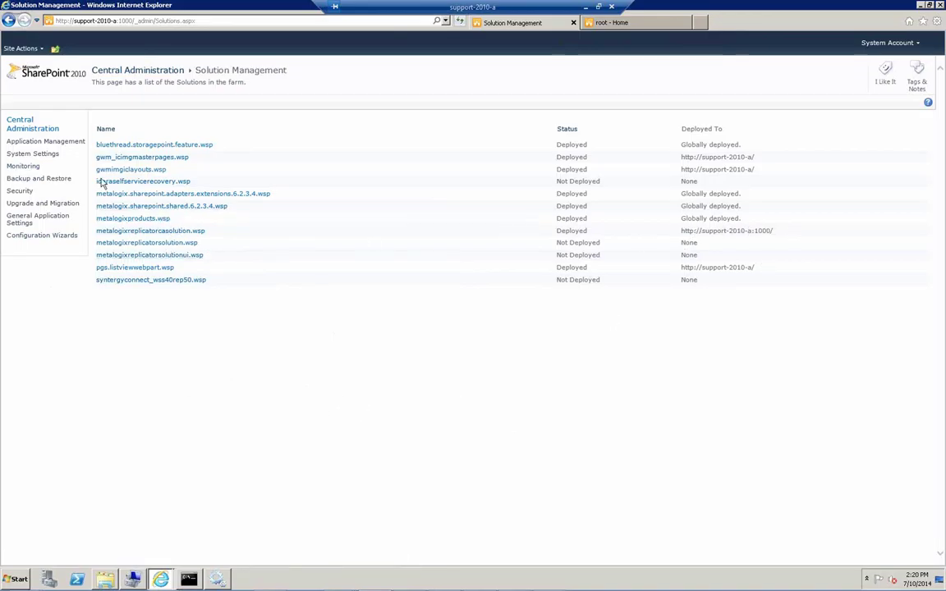
Try to open Metalogix Replicator's Configure web application page from Application Management, then go back and open System Settings.
click(31, 142)
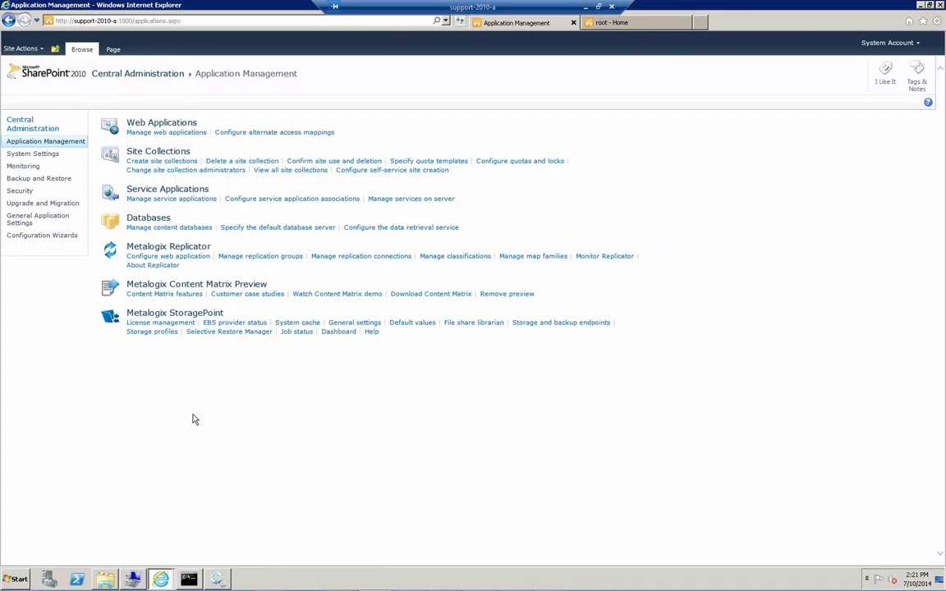
click(166, 257)
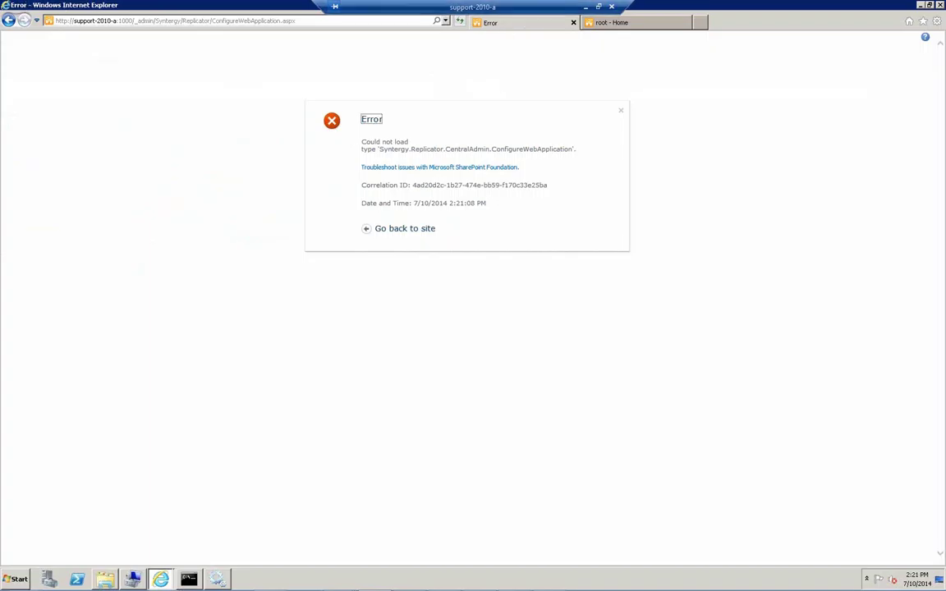
click(9, 22)
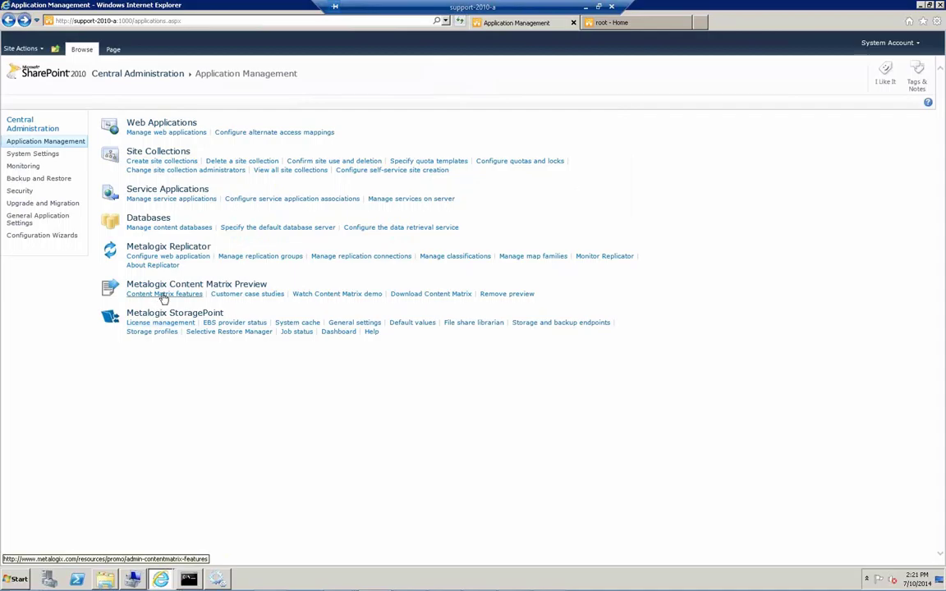
click(41, 155)
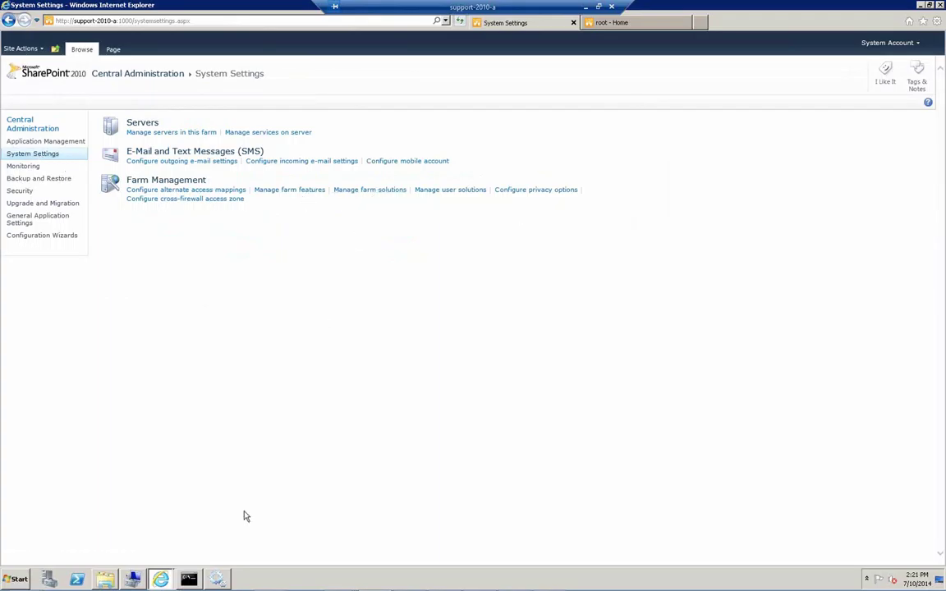
Switch to the Command Prompt and rerun repadm -o redeploysolutions in the Replicator WSS40 folder.
click(190, 580)
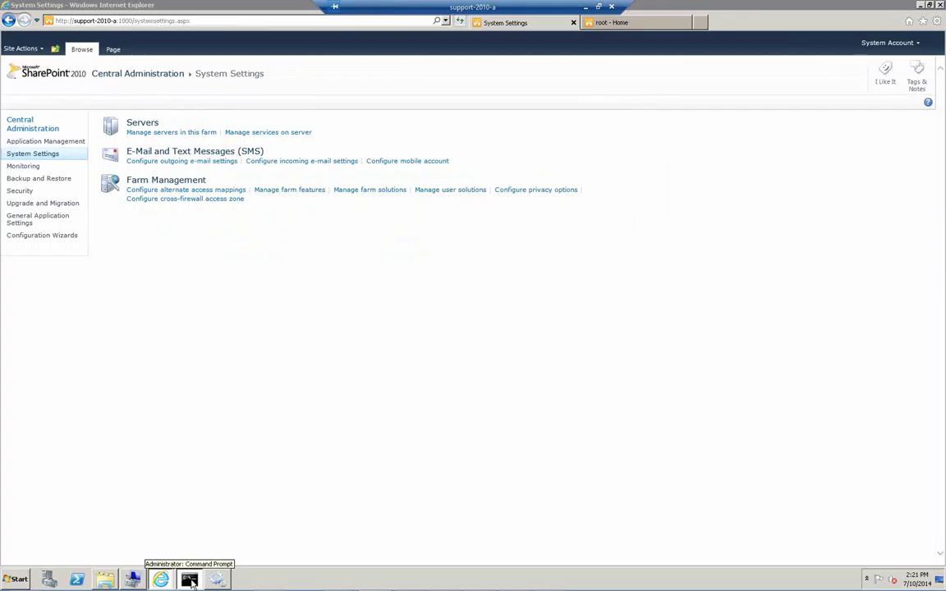
click(190, 580)
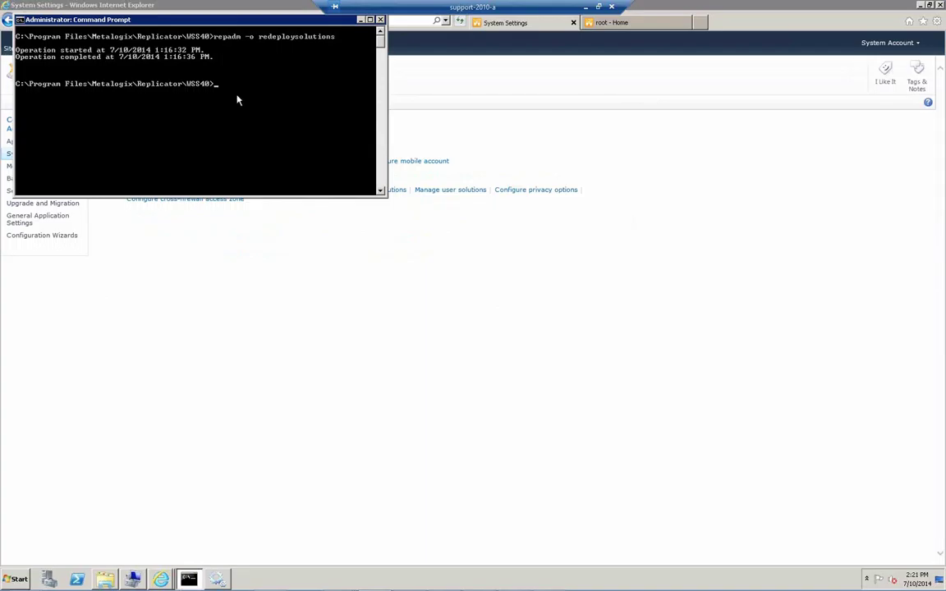
key(Up)
key(Return)
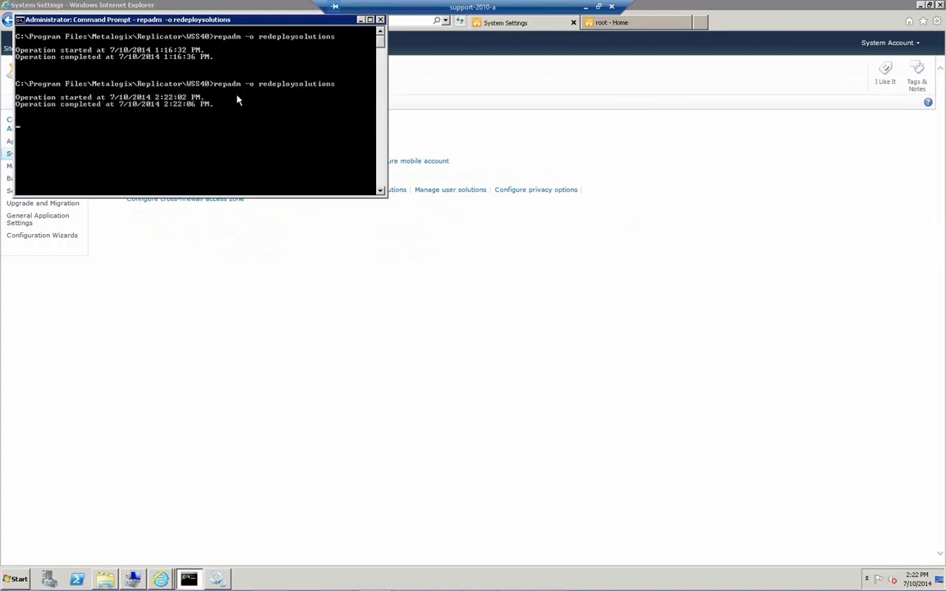
Return to Central Administration, open the farm solutions list and refresh it to check the Replicator solutions' deployment status.
click(253, 312)
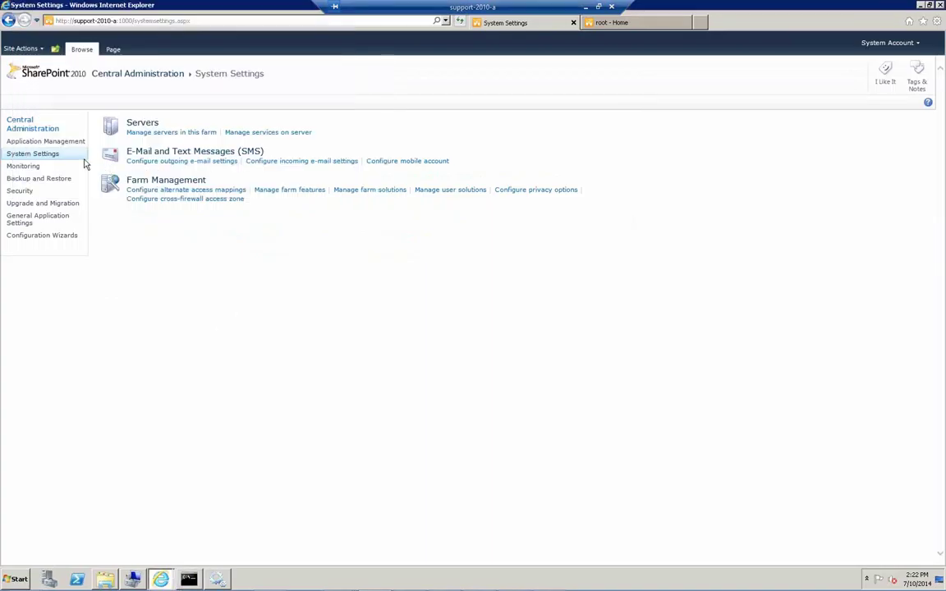
click(365, 190)
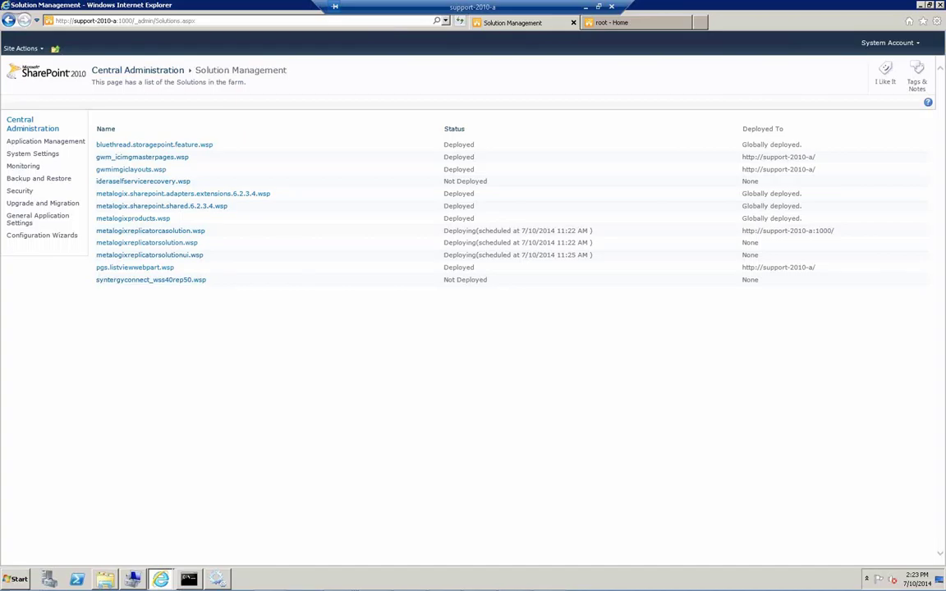
click(461, 22)
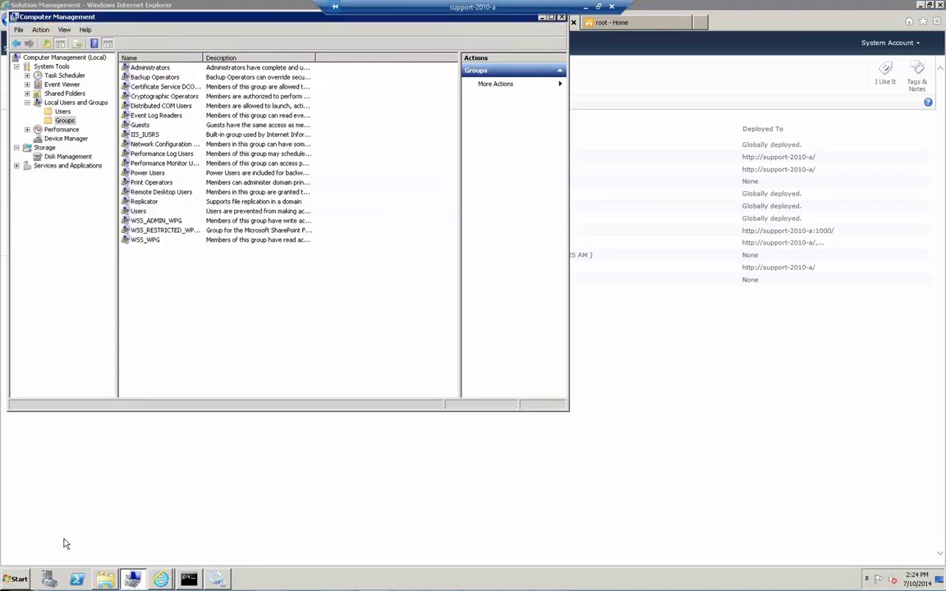
Open Internet Information Services (IIS) Manager from the administrative tools and expand the SUPPORT-2010-A server node.
click(18, 580)
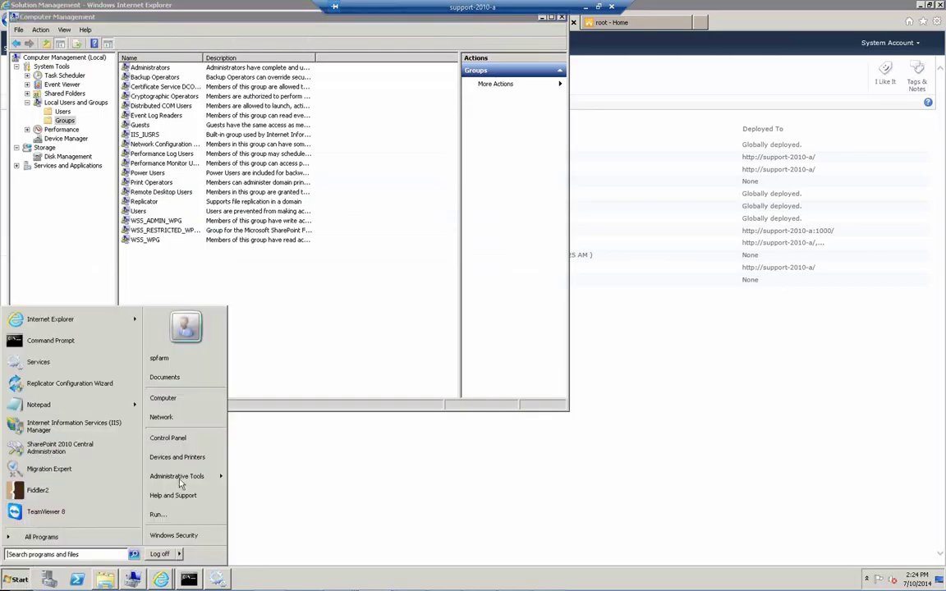
mouse_move(176, 476)
click(296, 322)
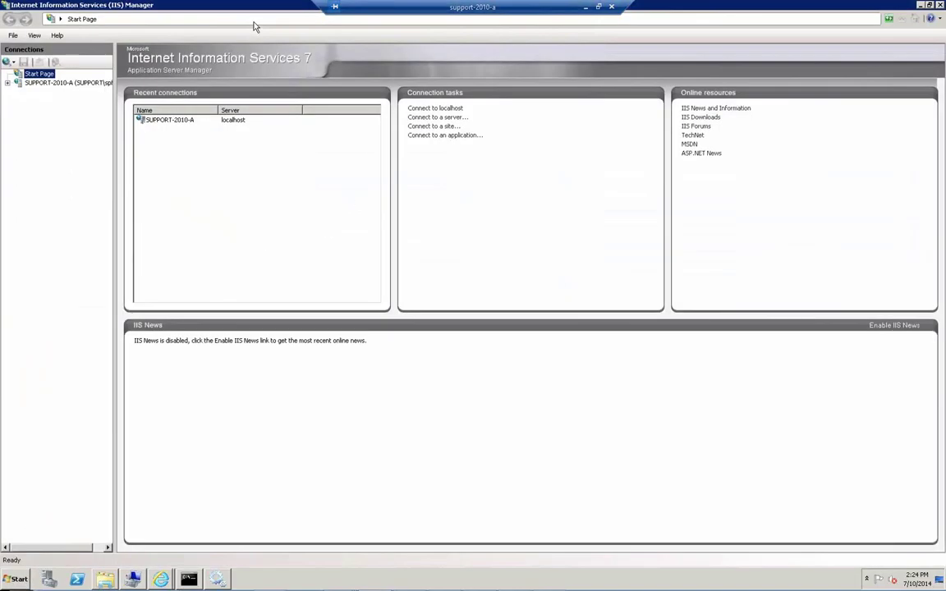
click(9, 83)
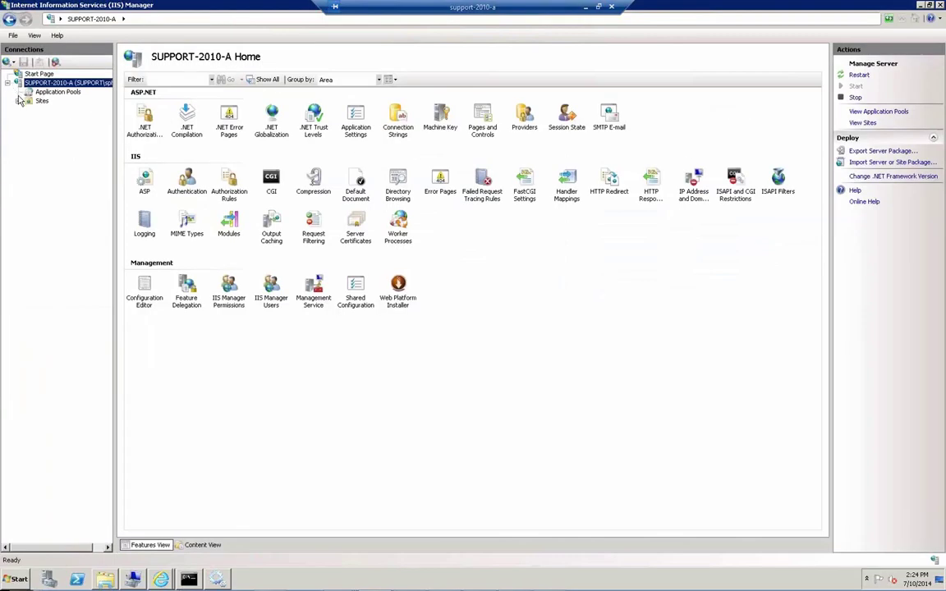
Expand Sites down to the SharePoint - 80 site's _layouts/Syntergy folder and open its Replicator folder.
click(18, 101)
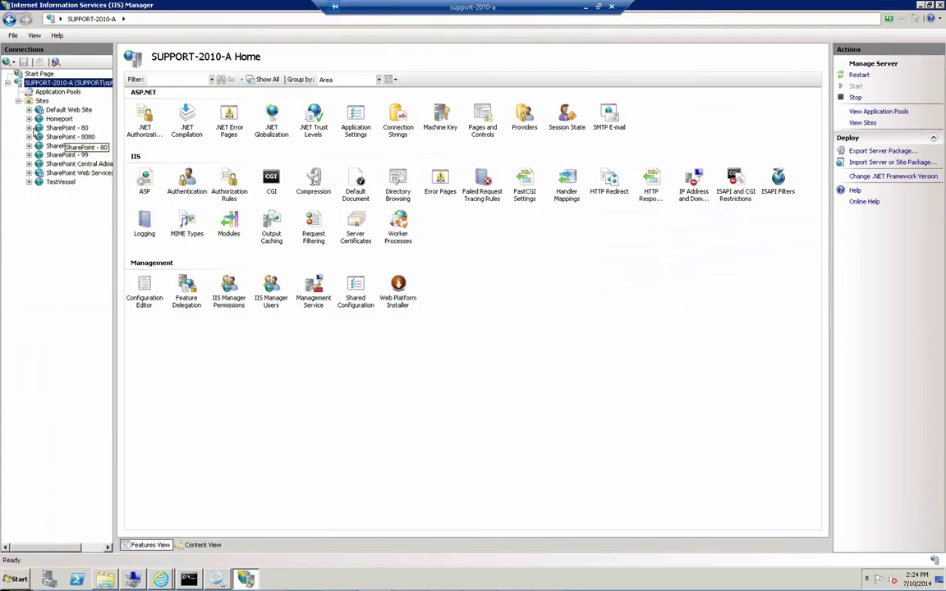
click(29, 128)
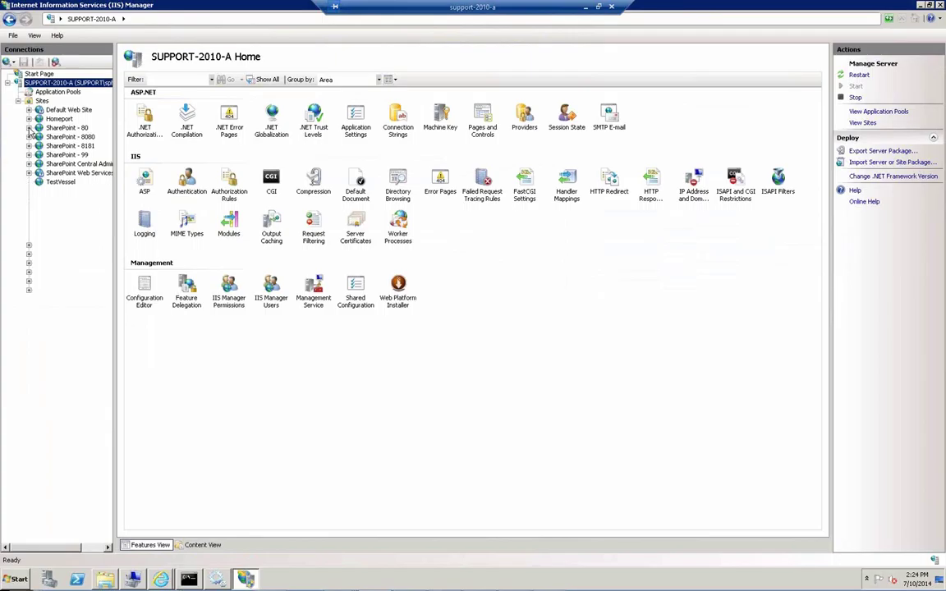
click(39, 155)
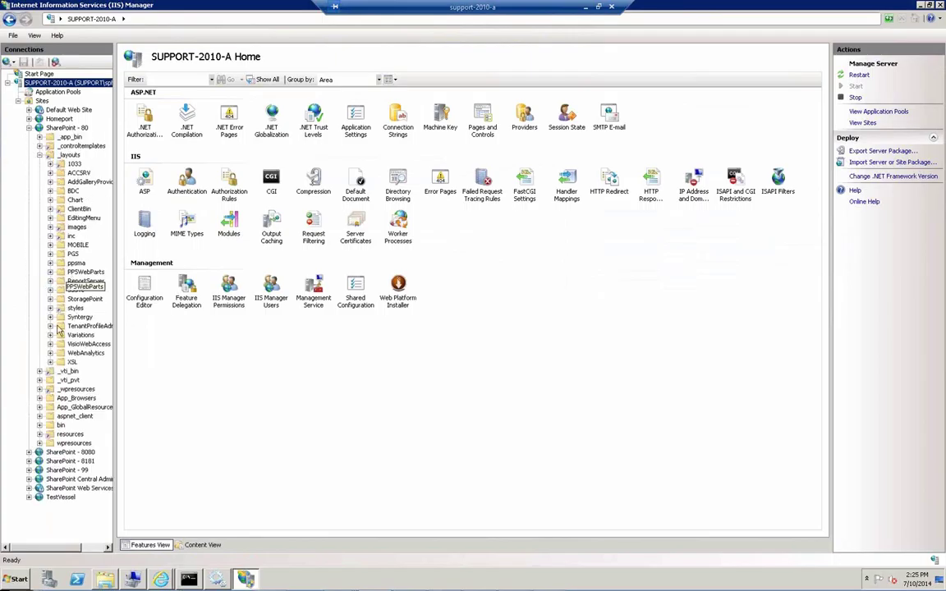
click(50, 317)
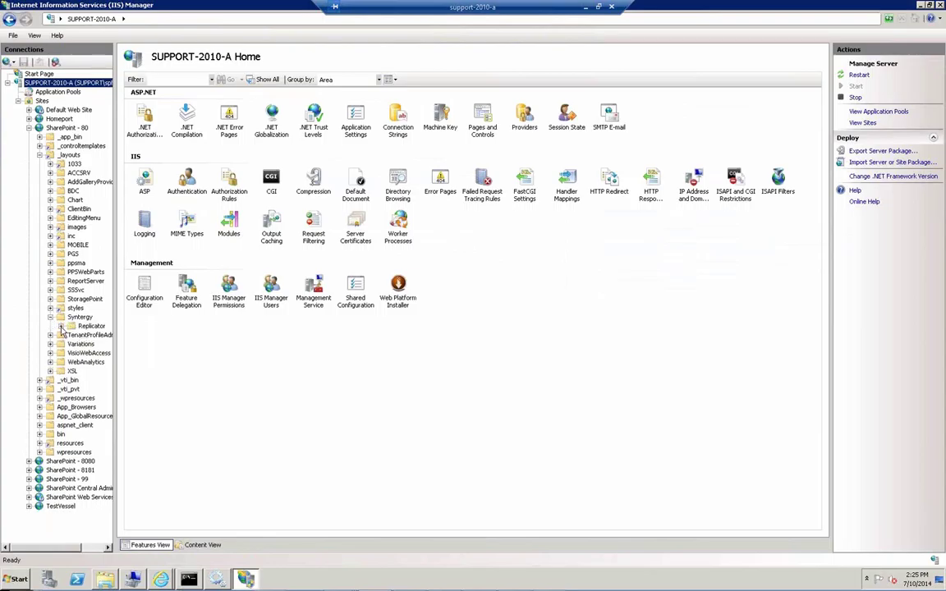
drag(87, 328, 91, 328)
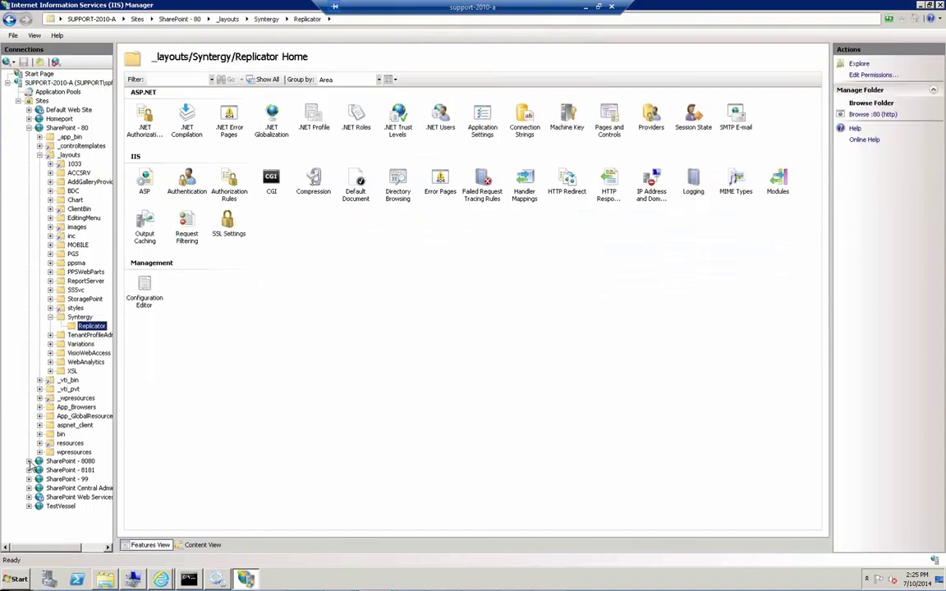
Open the Replicator folder under the SharePoint - 8080 site's _layouts/Syntergy and expand it to view its subfolders.
click(29, 460)
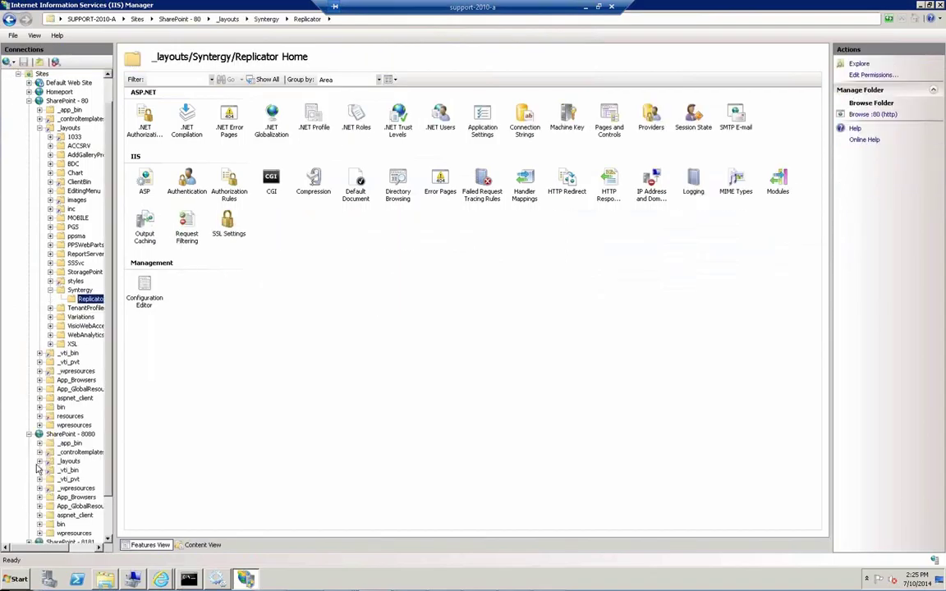
scroll(39, 425, down, 2)
drag(38, 424, 43, 486)
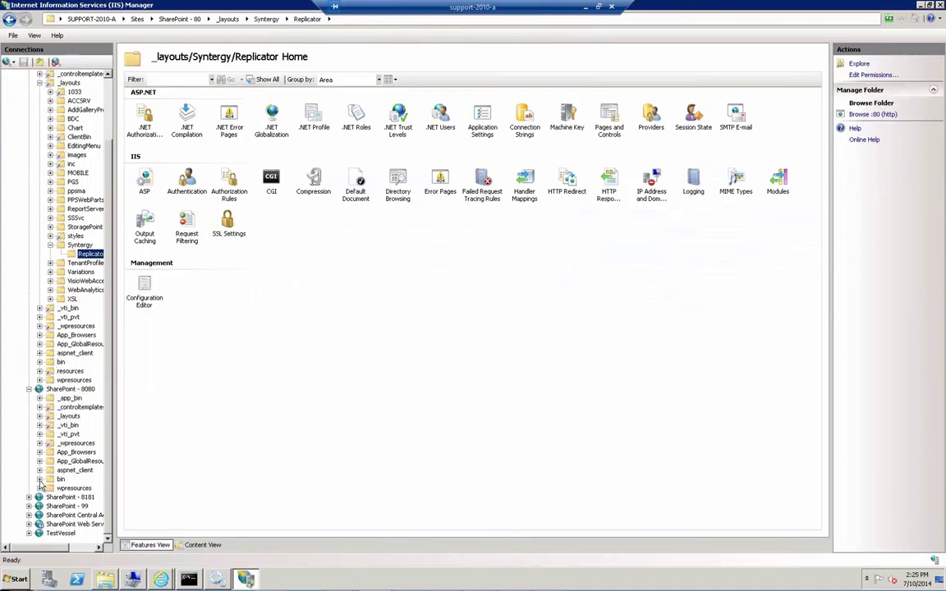
click(40, 416)
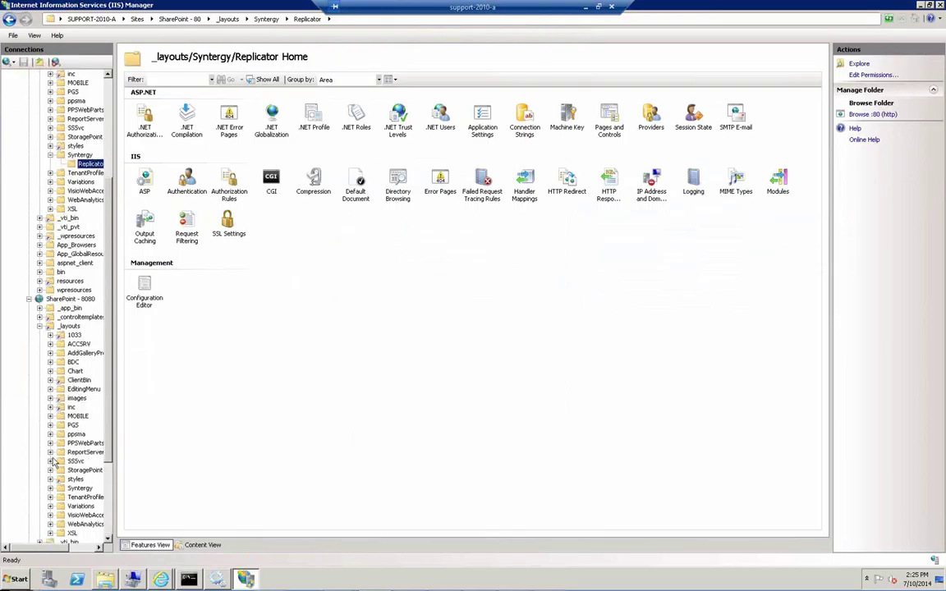
click(50, 489)
click(48, 498)
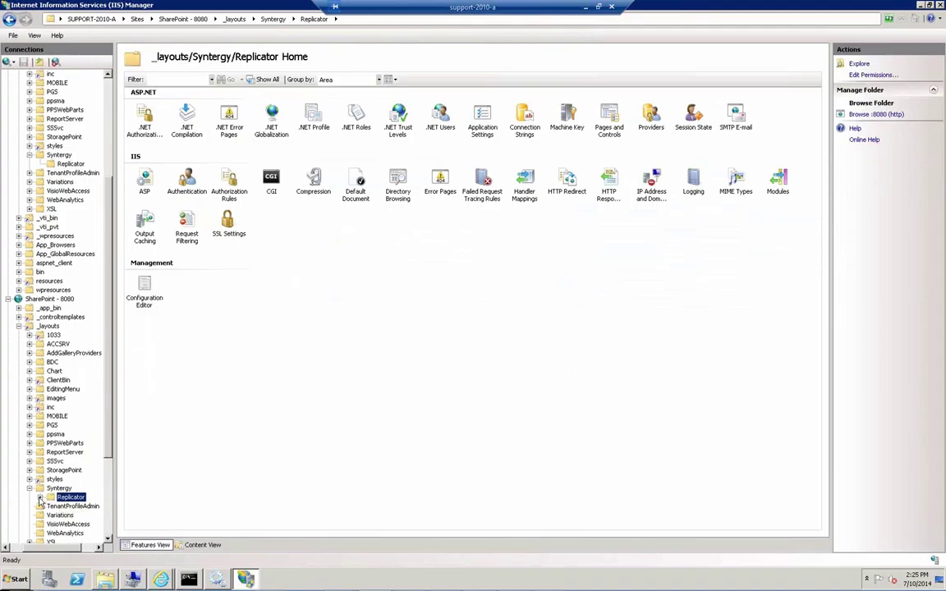
click(39, 498)
scroll(98, 386, down, 5)
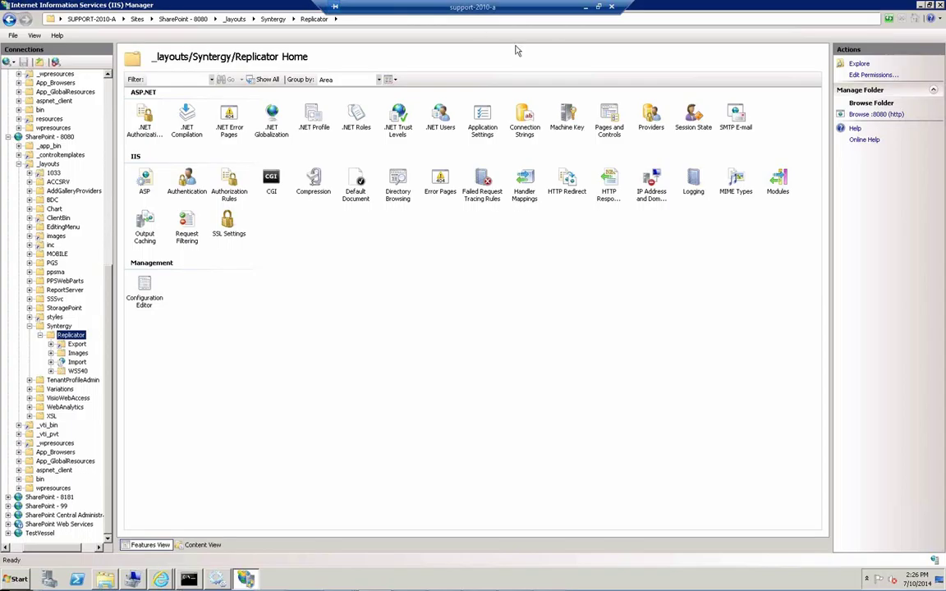
Switch to Internet Explorer, reload the Solution Management page and the root home page, and return to Solution Management.
click(920, 6)
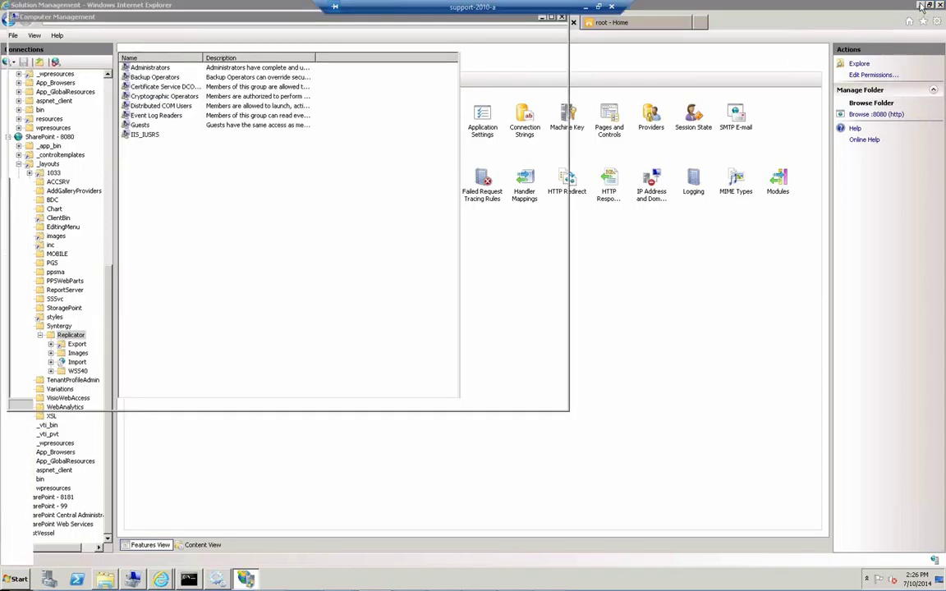
click(592, 282)
click(459, 20)
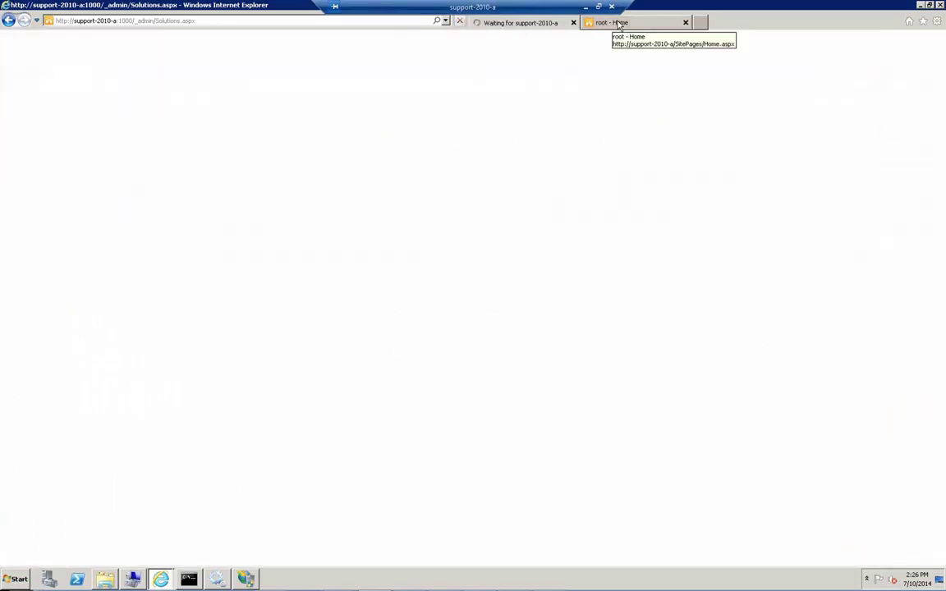
click(618, 23)
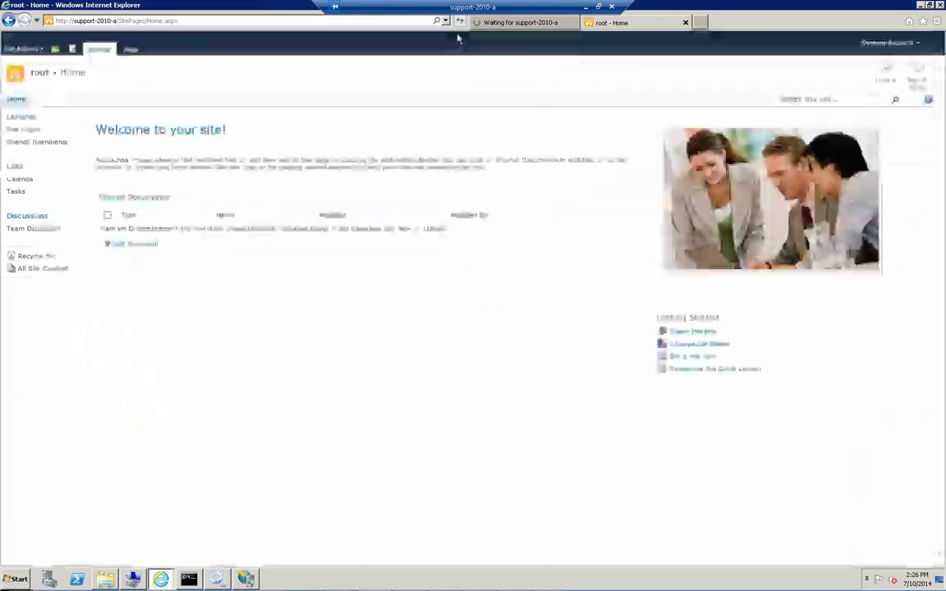
click(518, 23)
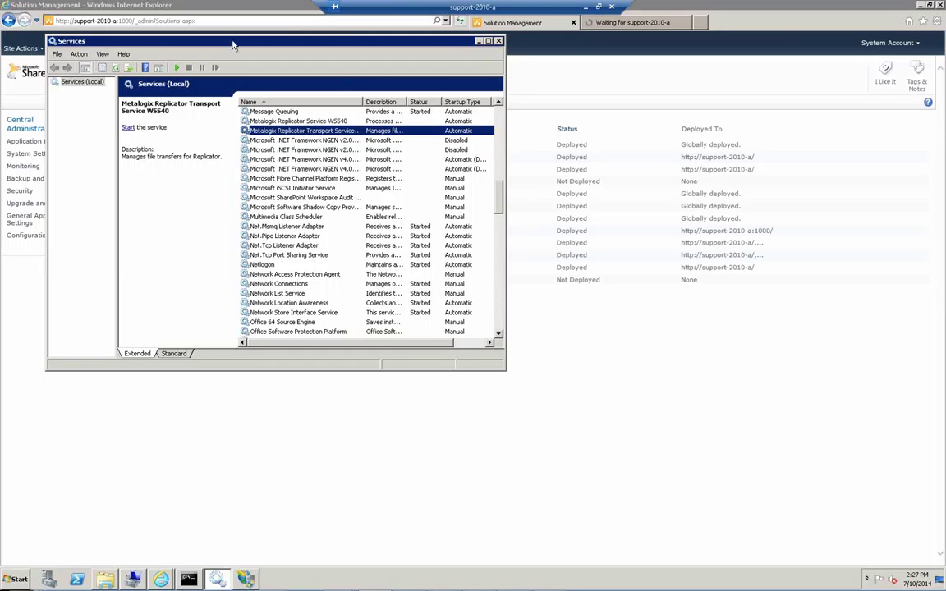
Check the Metalogix Replicator services in the Services window, then switch back to IIS Manager.
drag(234, 45, 385, 101)
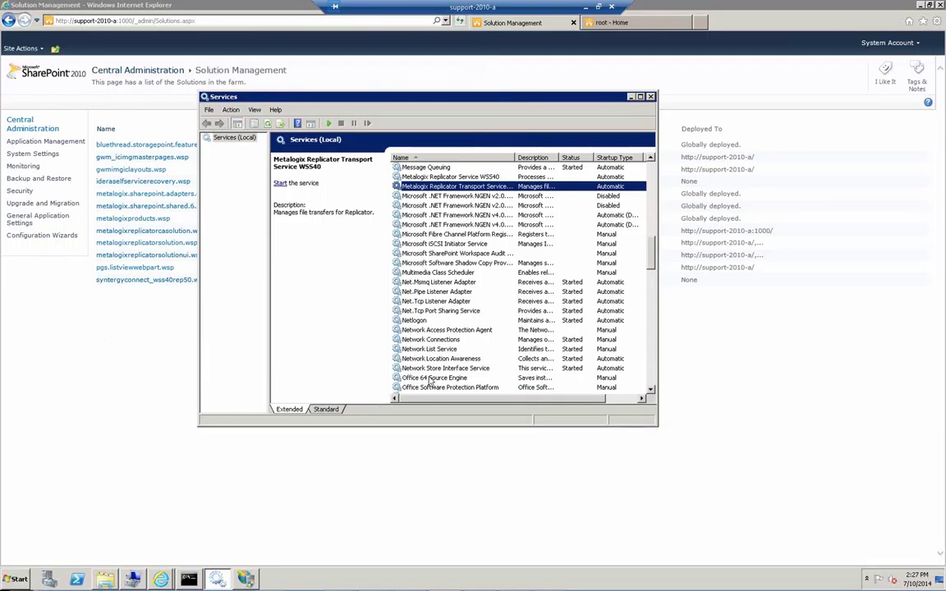
click(437, 492)
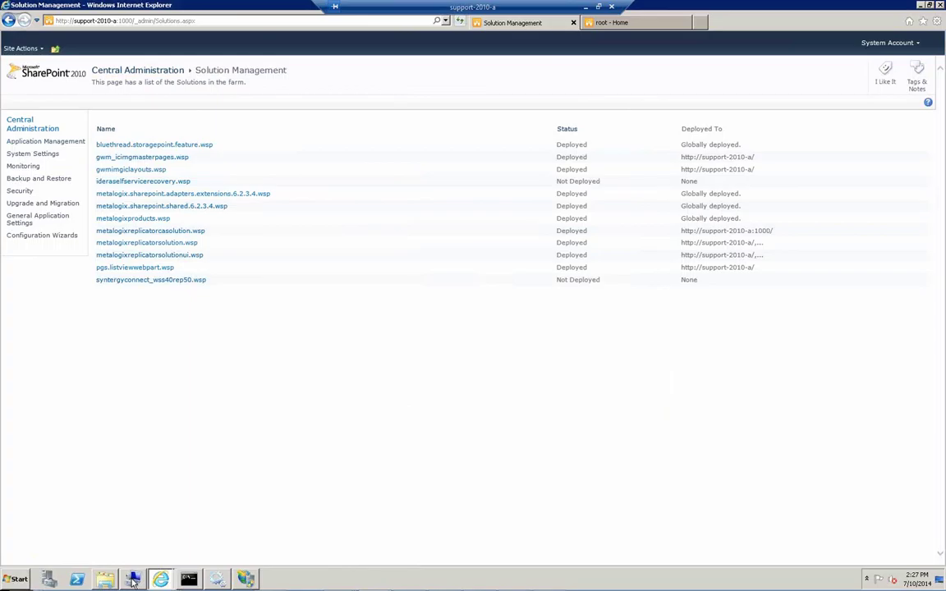
click(247, 581)
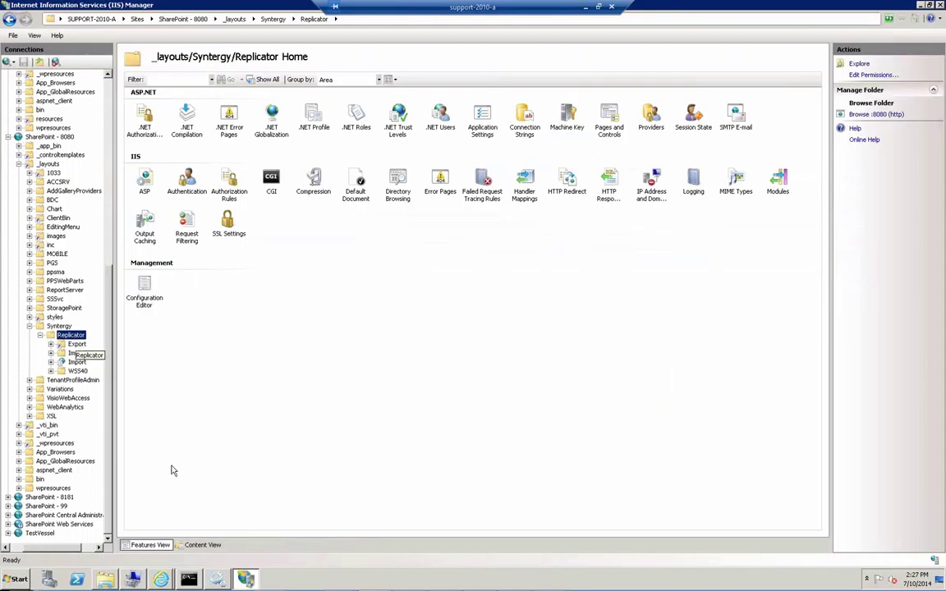
Switch to Windows Explorer and open C:\inetpub\wwwroot\wss\VirtualDirectories\80\bin to examine the Syntergy.Replicator DLLs, including the WebService file's details.
key(alt+Tab)
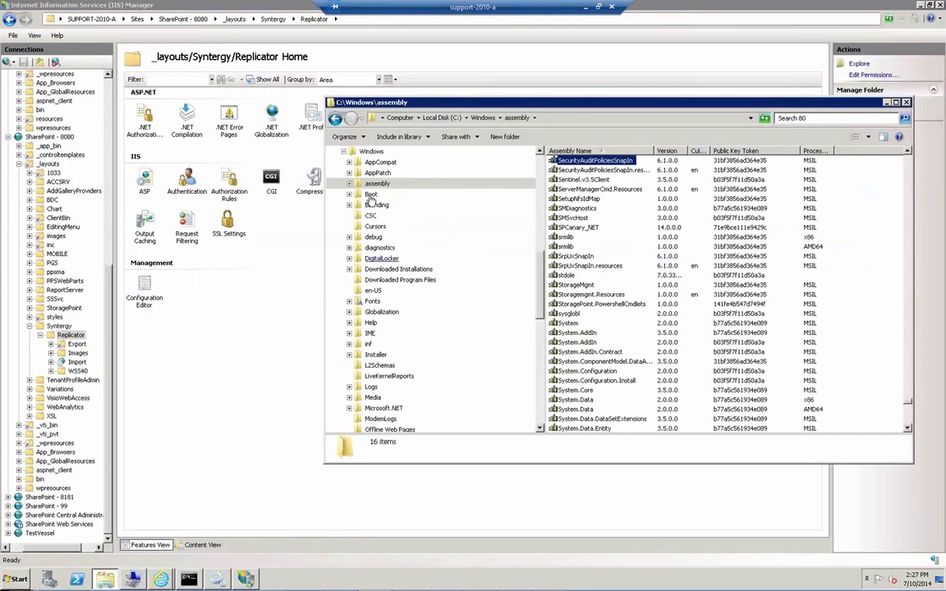
scroll(345, 165, up, 5)
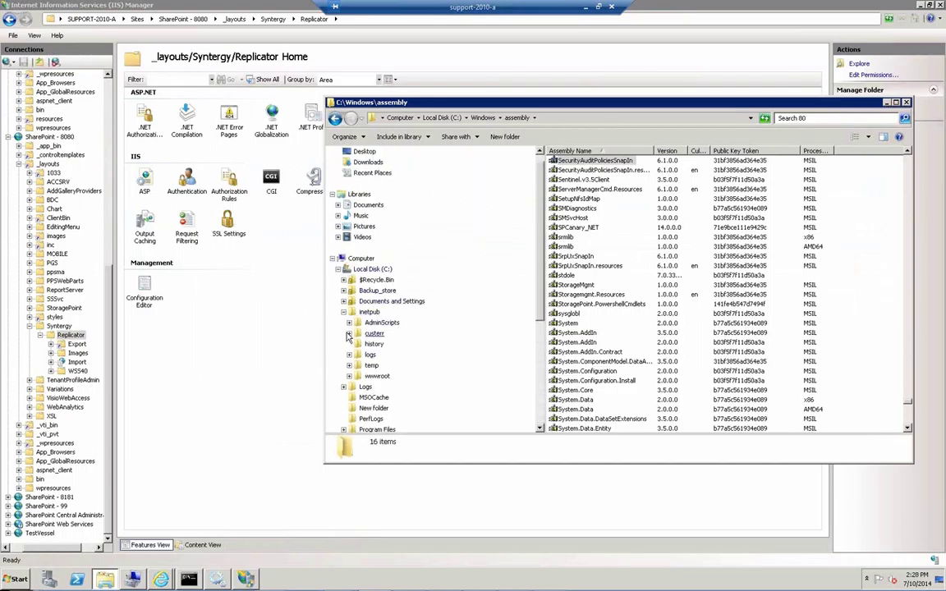
click(349, 375)
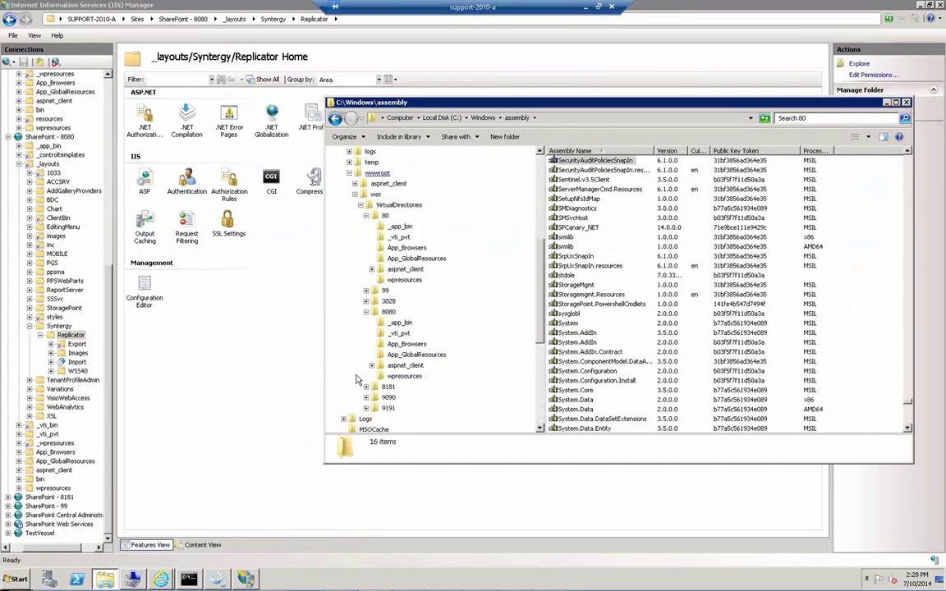
click(385, 215)
double_click(575, 230)
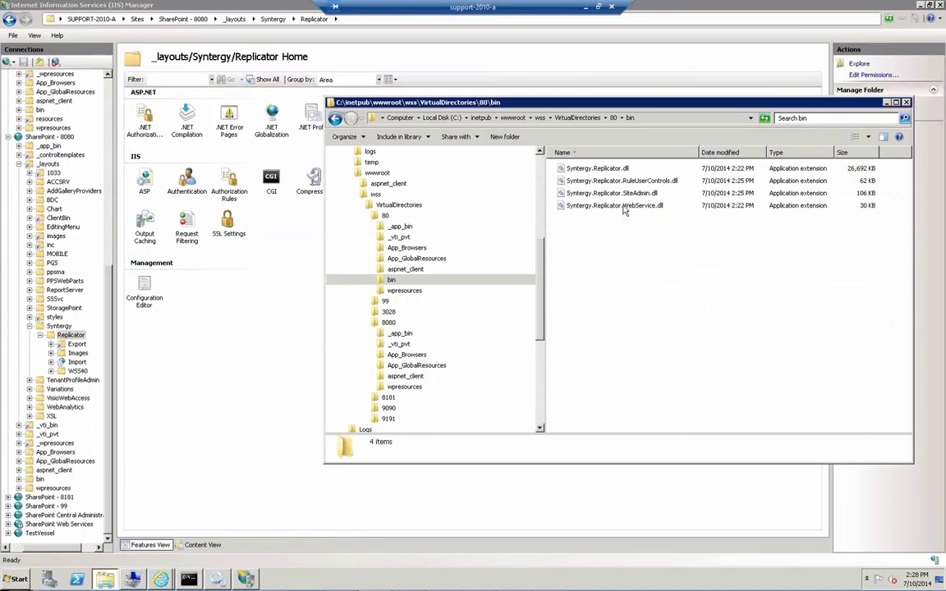
mouse_move(624, 211)
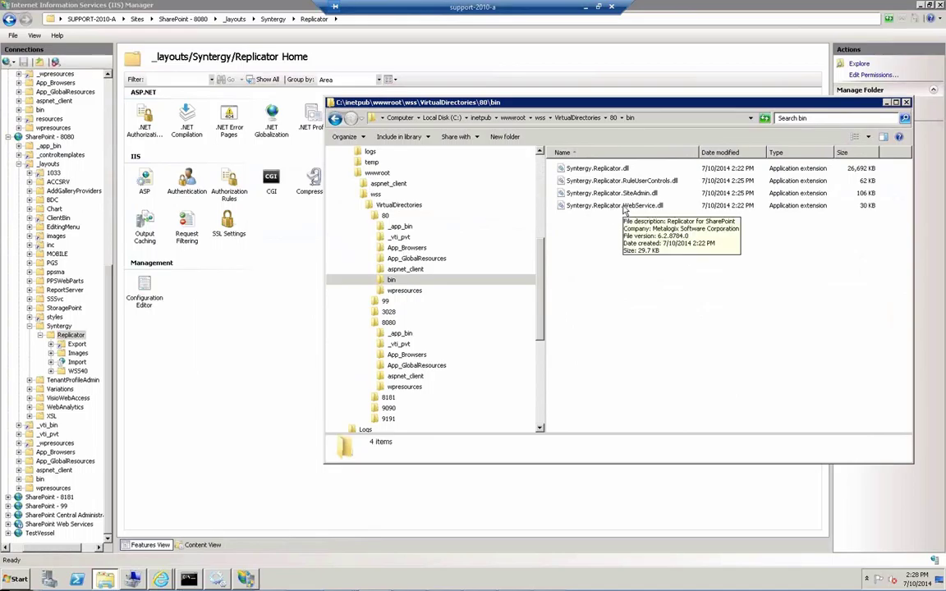